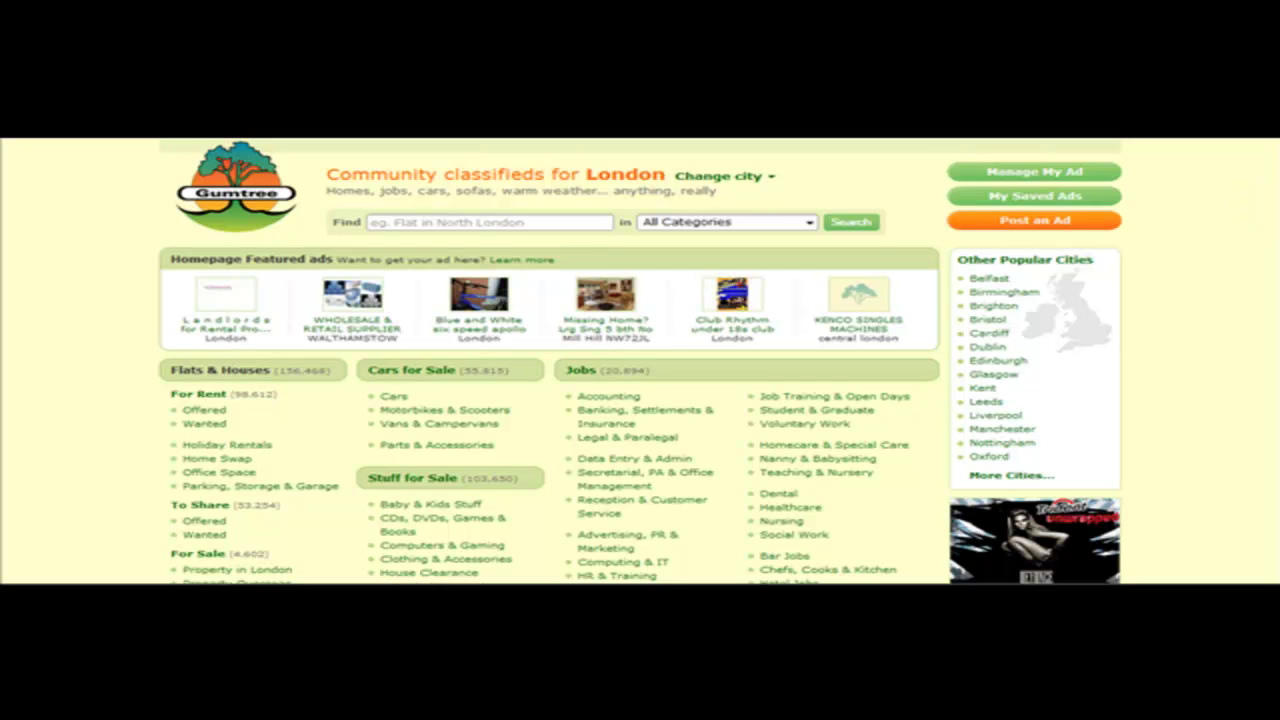
- Scroll the Gumtree London homepage down to the Pets section's Find a Pet link
{"action": "scroll", "coordinate": [641, 360], "scroll_direction": "down", "scroll_amount": 1}
{"action": "scroll", "coordinate": [640, 360], "scroll_direction": "down", "scroll_amount": 10}
{"action": "scroll", "coordinate": [640, 360], "scroll_direction": "up", "scroll_amount": 7}
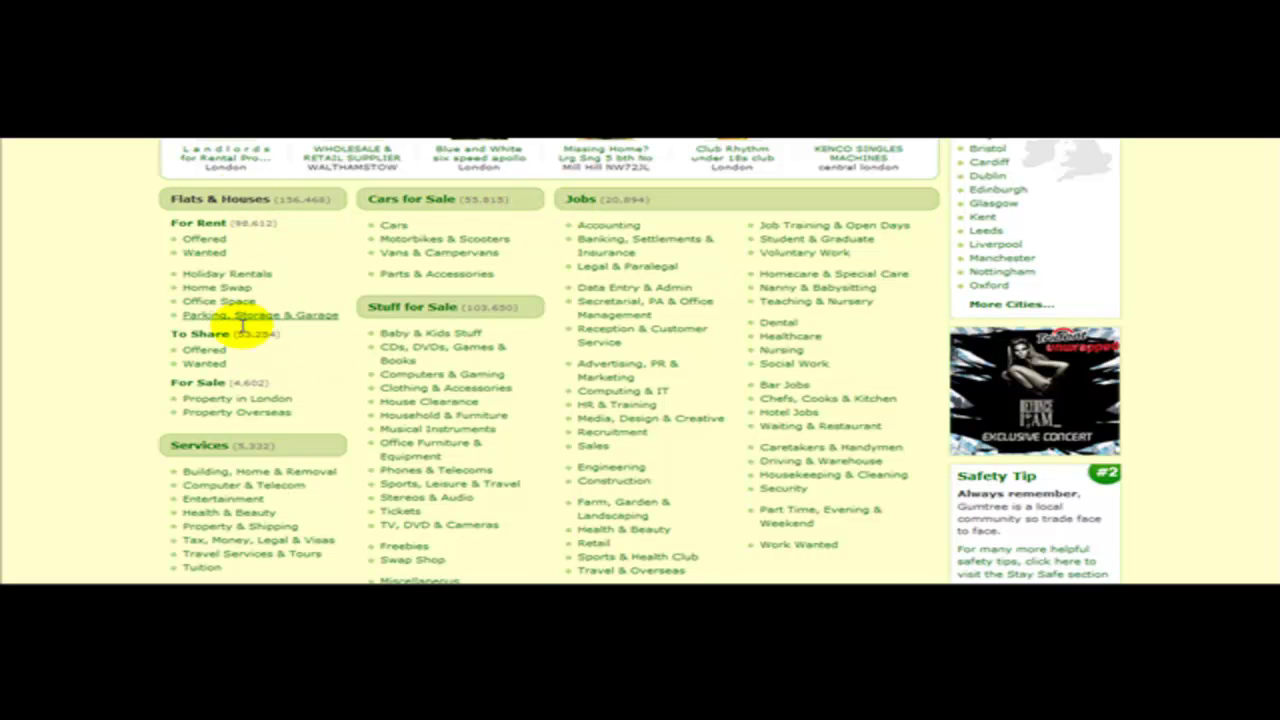
{"action": "scroll", "coordinate": [245, 340], "scroll_direction": "down", "scroll_amount": 2}
{"action": "scroll", "coordinate": [250, 345], "scroll_direction": "down", "scroll_amount": 2}
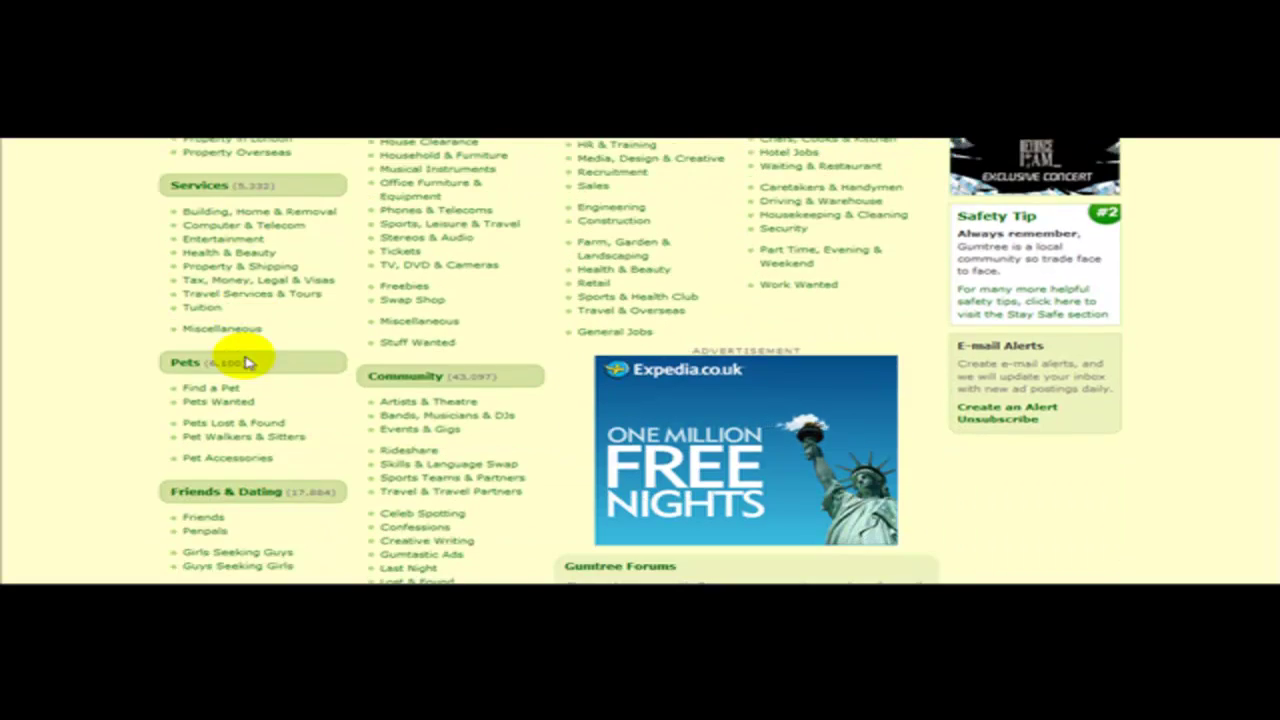
{"action": "scroll", "coordinate": [575, 390], "scroll_direction": "down", "scroll_amount": 2}
{"action": "scroll", "coordinate": [420, 382], "scroll_direction": "down", "scroll_amount": 2}
{"action": "scroll", "coordinate": [470, 337], "scroll_direction": "up", "scroll_amount": 3}
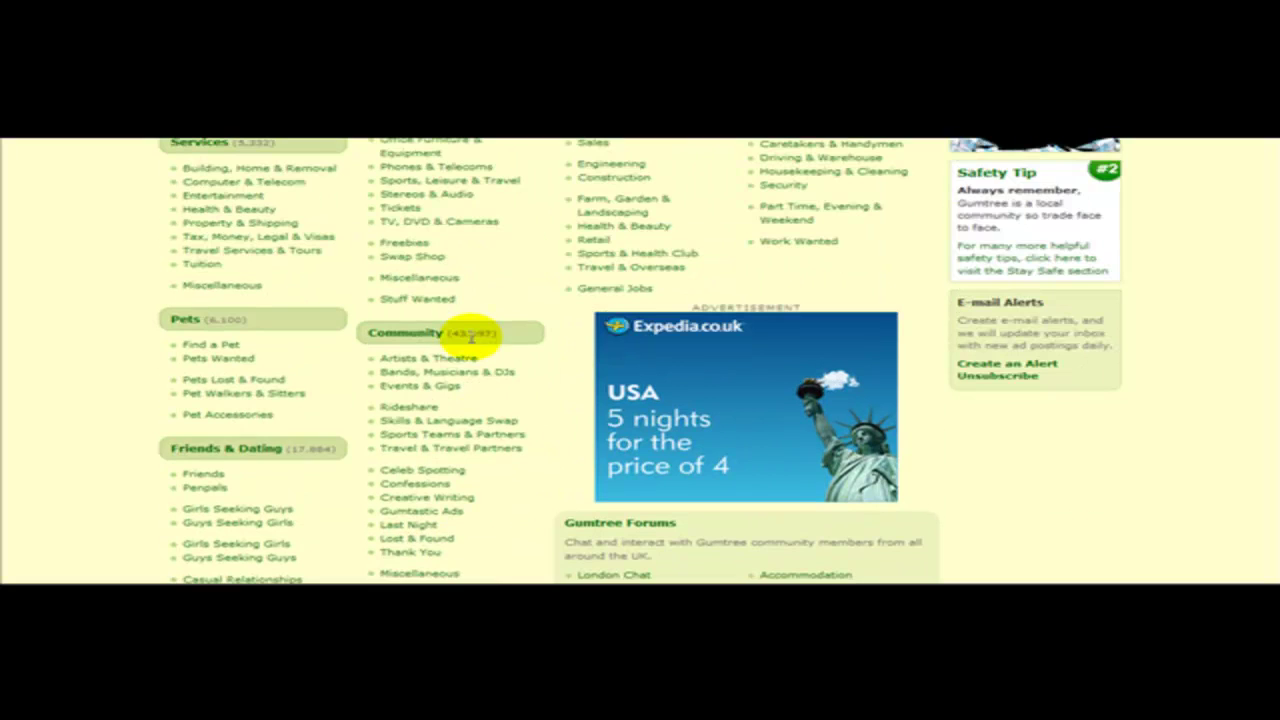
{"action": "scroll", "coordinate": [914, 363], "scroll_direction": "down", "scroll_amount": 3}
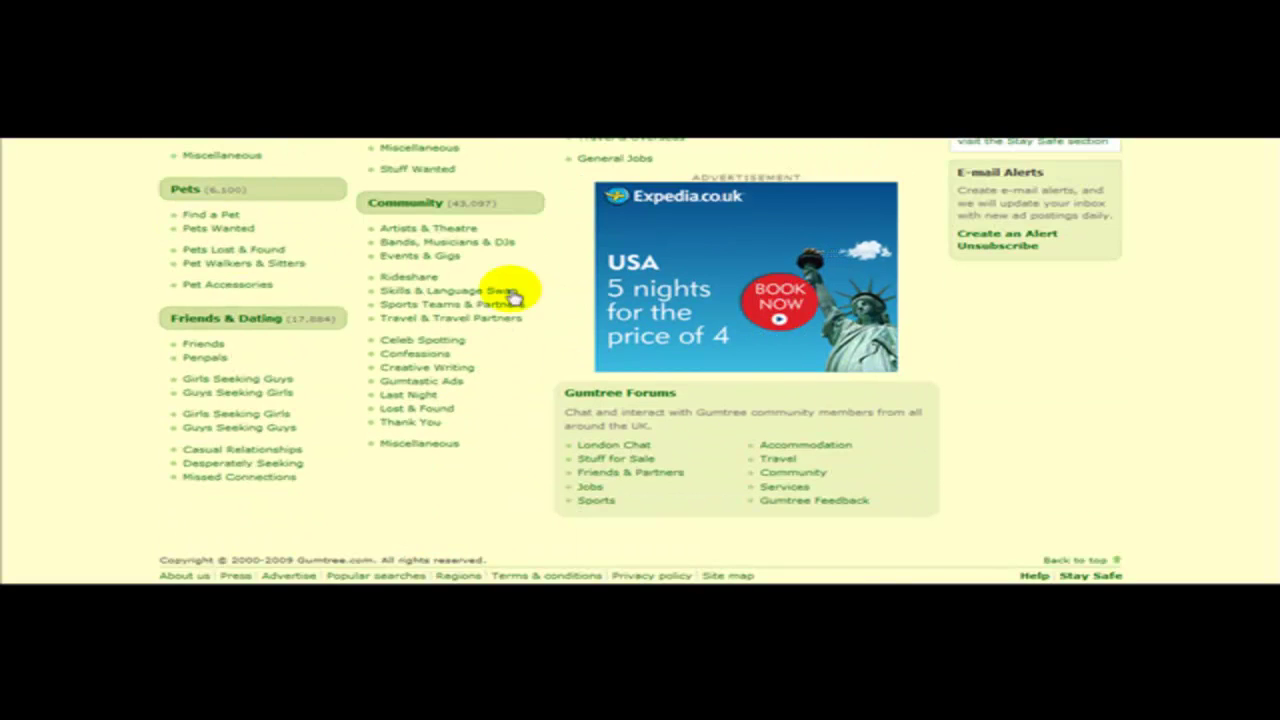
{"action": "scroll", "coordinate": [857, 400], "scroll_direction": "up", "scroll_amount": 3}
{"action": "scroll", "coordinate": [829, 391], "scroll_direction": "up", "scroll_amount": 5}
{"action": "scroll", "coordinate": [157, 380], "scroll_direction": "down", "scroll_amount": 5}
{"action": "scroll", "coordinate": [190, 370], "scroll_direction": "down", "scroll_amount": 1}
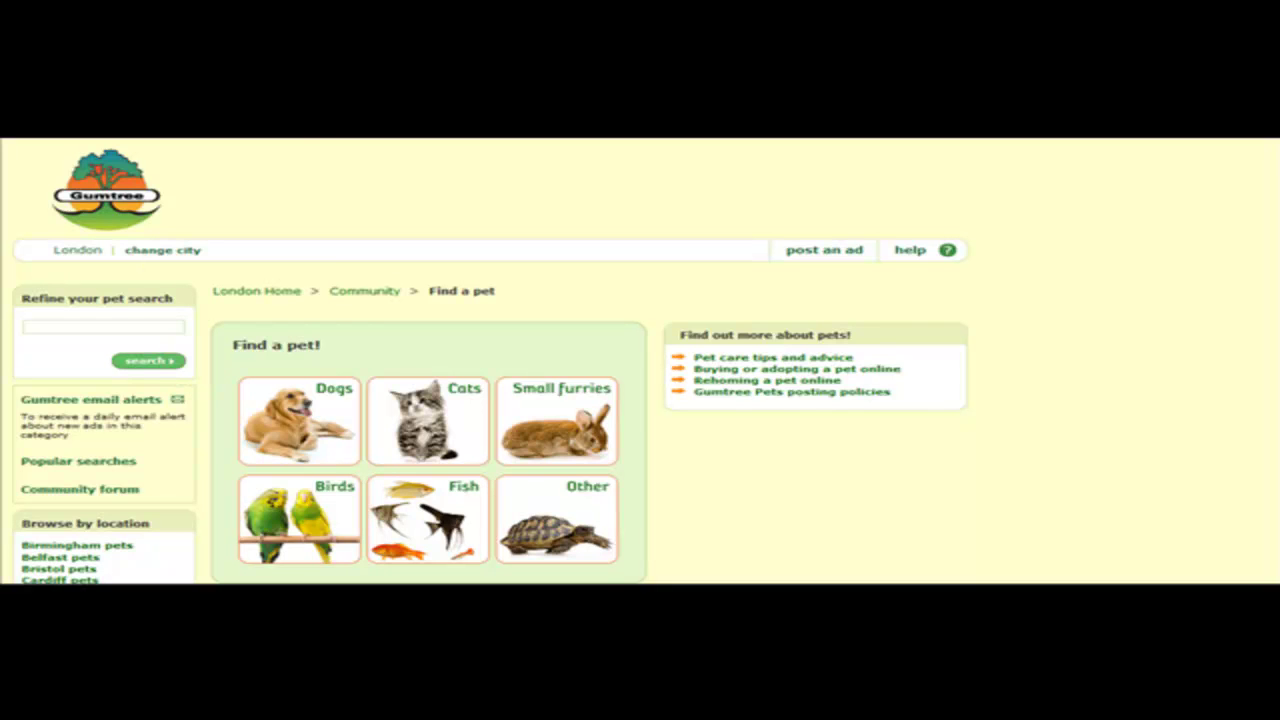
{"action": "scroll", "coordinate": [300, 258], "scroll_direction": "down", "scroll_amount": 3}
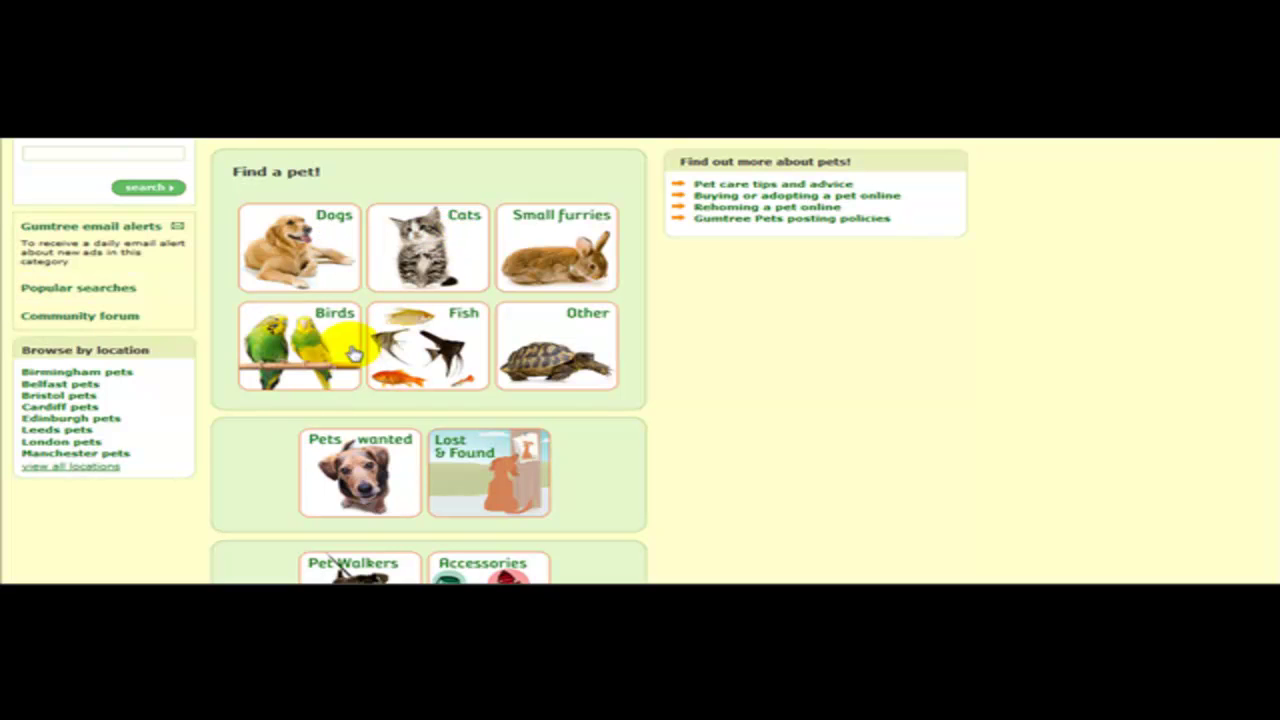
{"action": "scroll", "coordinate": [960, 254], "scroll_direction": "up", "scroll_amount": 2}
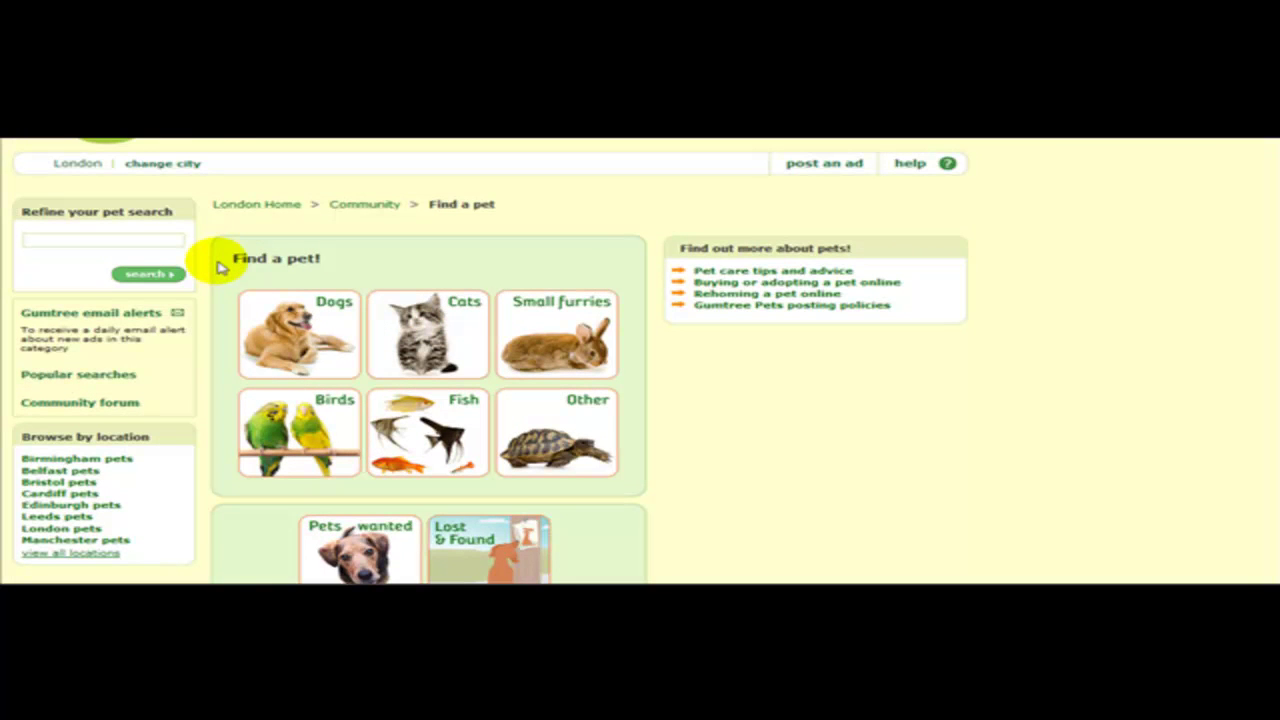
{"action": "scroll", "coordinate": [243, 240], "scroll_direction": "up", "scroll_amount": 1}
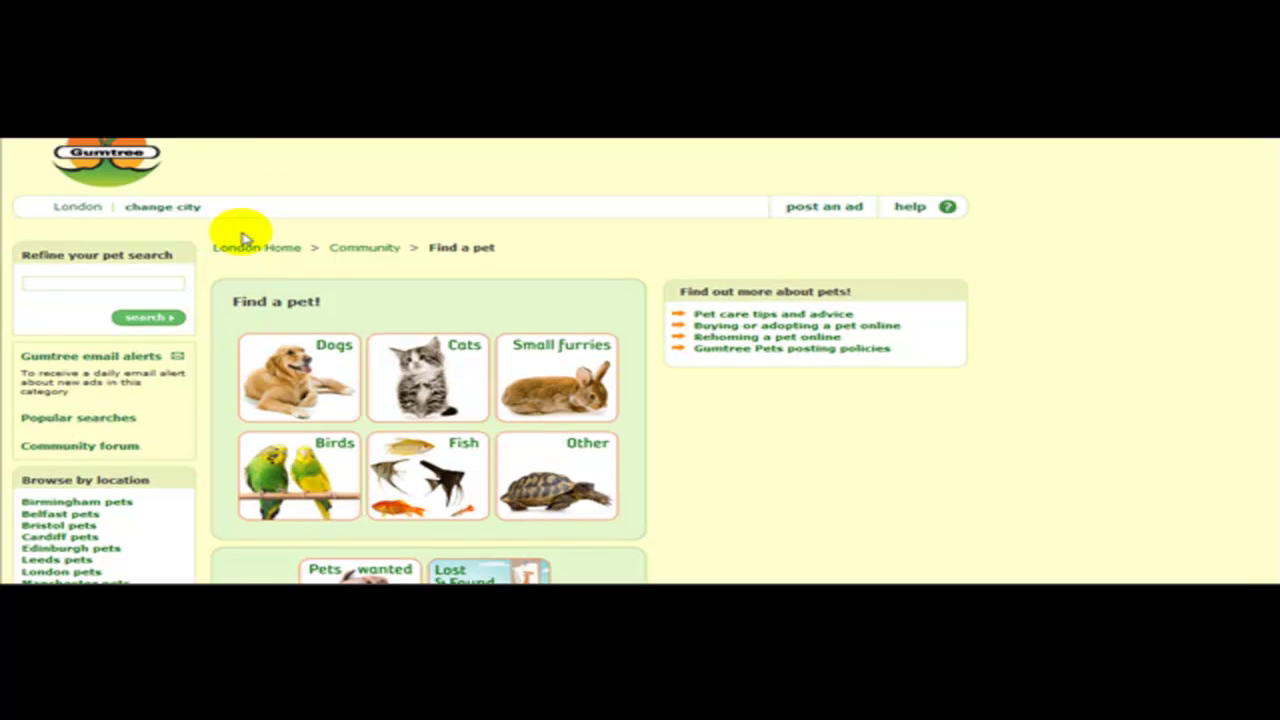
{"action": "left_click", "coordinate": [824, 208]}
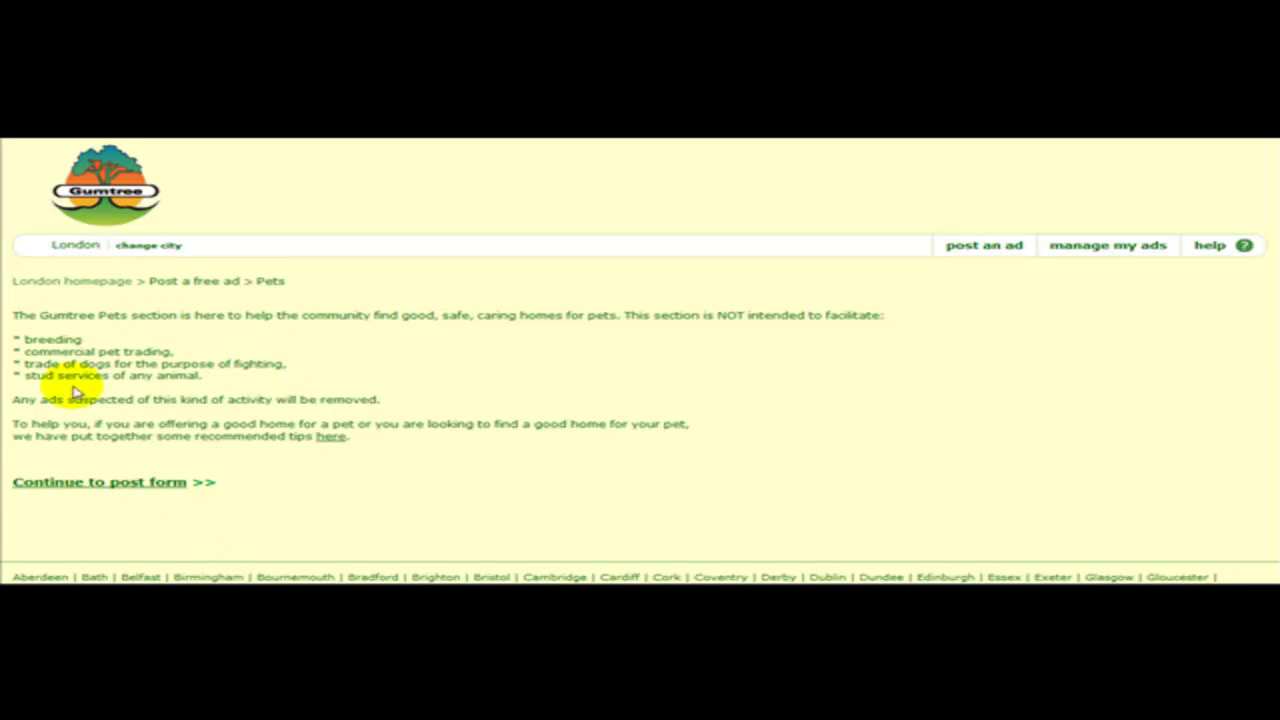
- Highlight the banned pet activities in the Pets rules and continue to the posting form
{"action": "left_click_drag", "start_coordinate": [50, 352], "coordinate": [200, 376]}
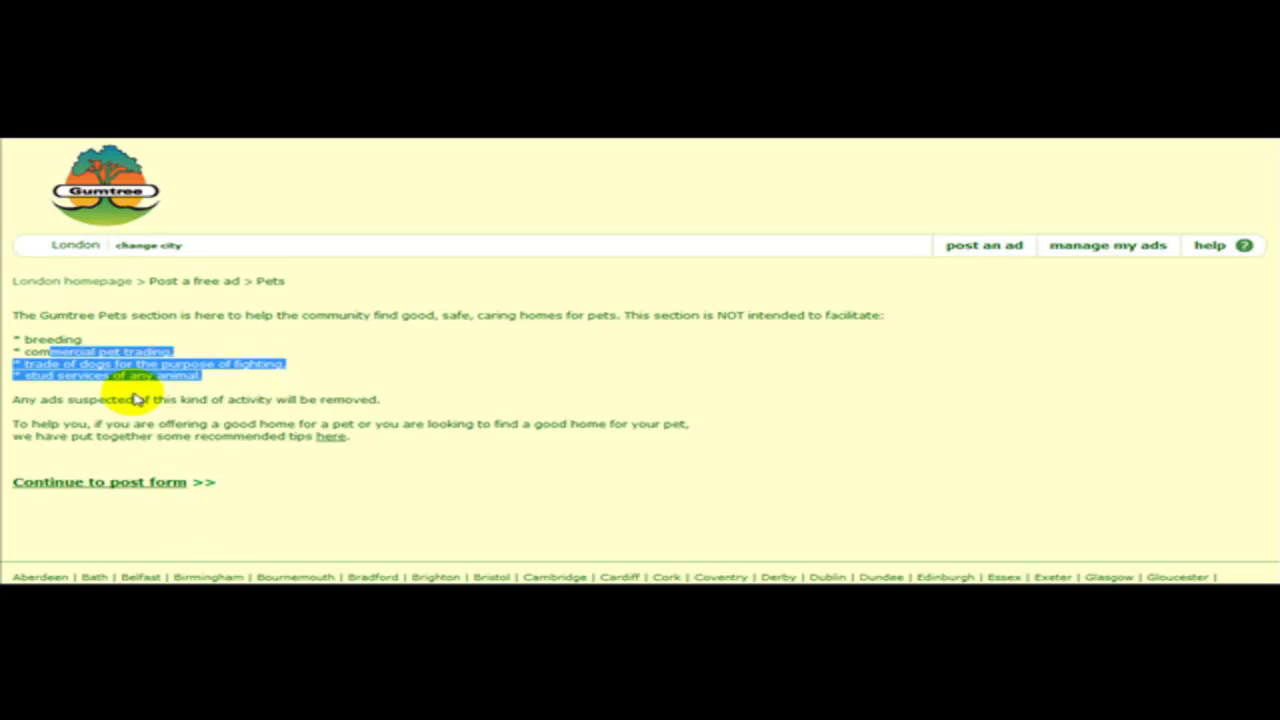
{"action": "left_click", "coordinate": [133, 484]}
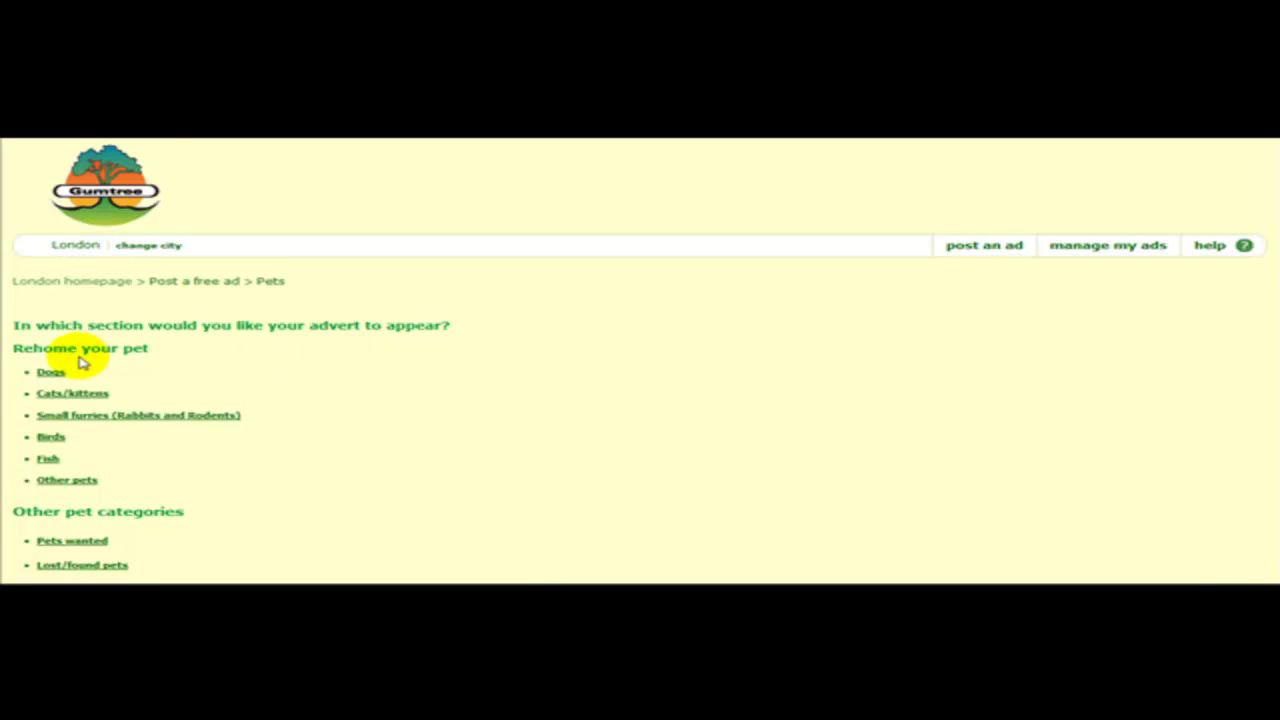
{"action": "scroll", "coordinate": [110, 366], "scroll_direction": "down", "scroll_amount": 1}
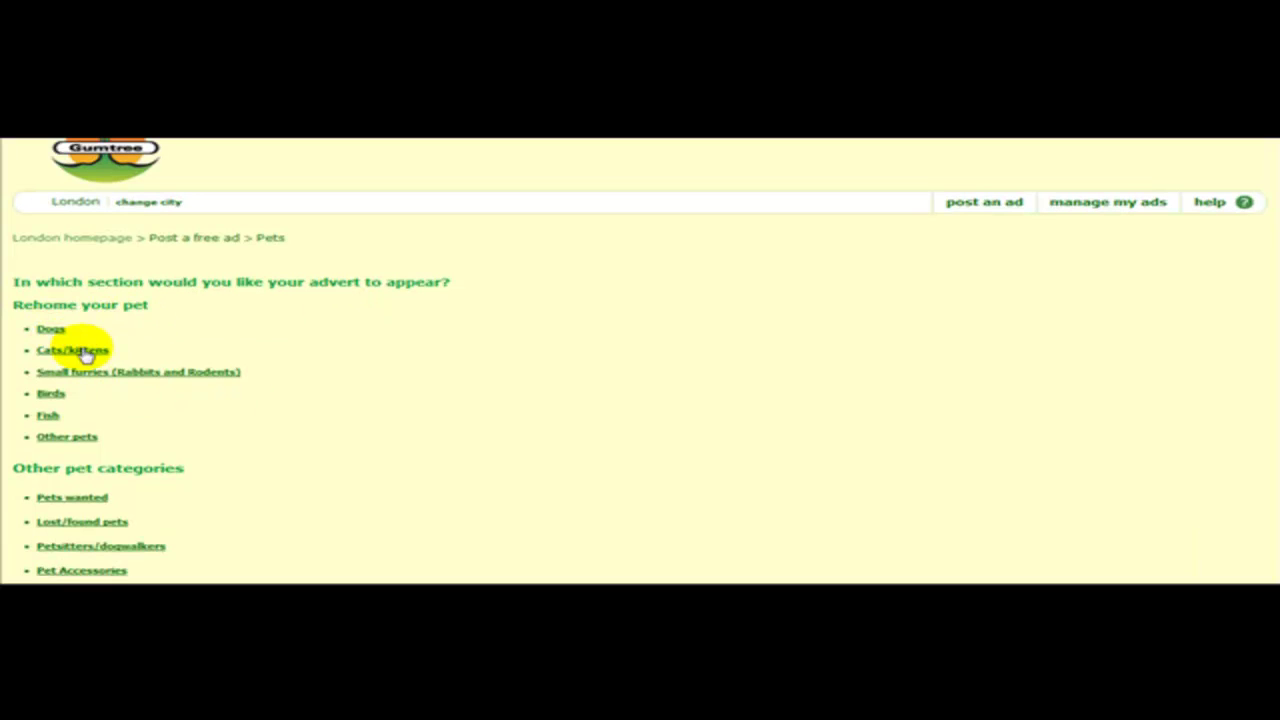
- Choose the Cats/kittens section for the new pet advert
{"action": "left_click", "coordinate": [86, 350]}
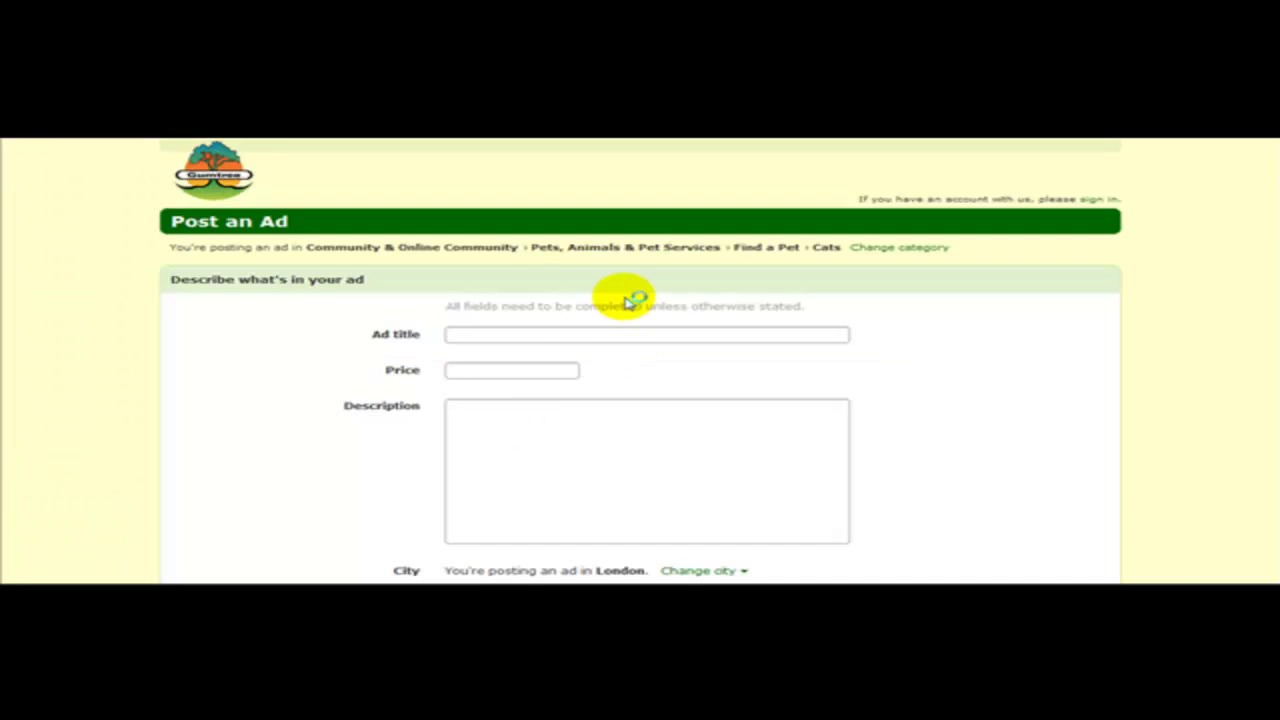
{"action": "left_click", "coordinate": [560, 337]}
{"action": "scroll", "coordinate": [558, 339], "scroll_direction": "down", "scroll_amount": 4}
{"action": "scroll", "coordinate": [558, 339], "scroll_direction": "down", "scroll_amount": 2}
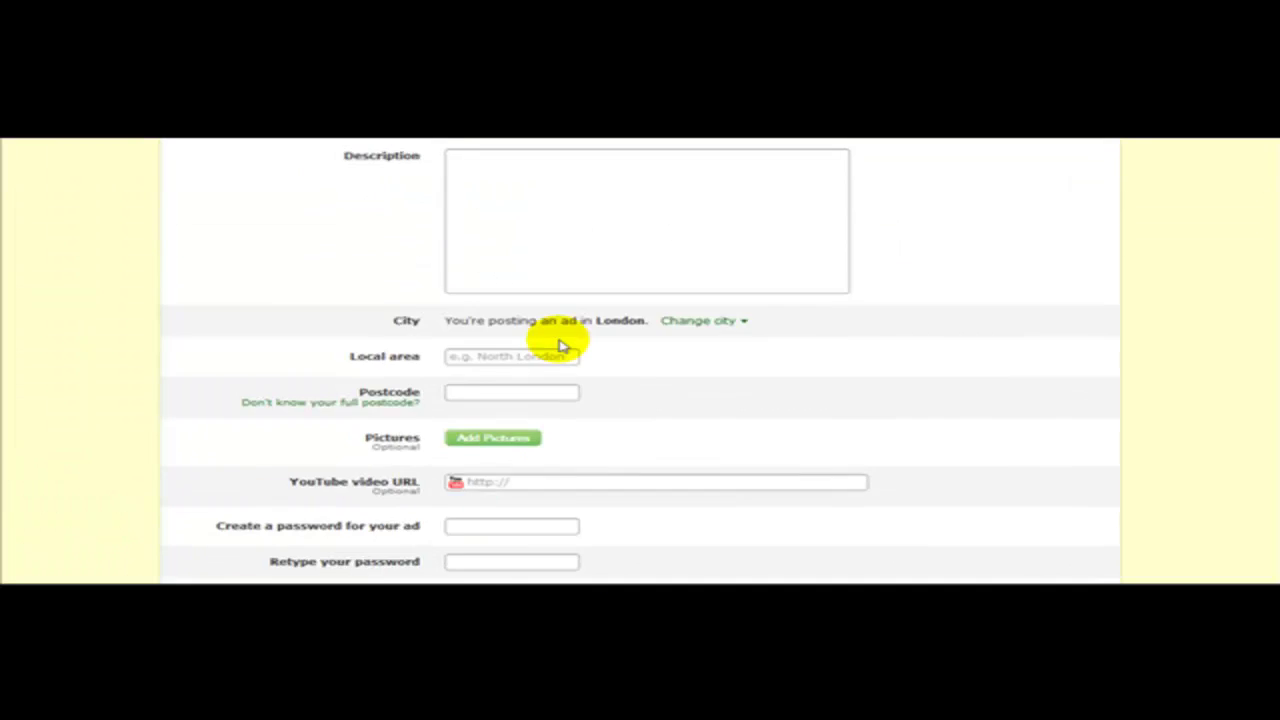
{"action": "scroll", "coordinate": [558, 339], "scroll_direction": "down", "scroll_amount": 3}
{"action": "scroll", "coordinate": [558, 339], "scroll_direction": "down", "scroll_amount": 2}
{"action": "scroll", "coordinate": [558, 339], "scroll_direction": "up", "scroll_amount": 6}
{"action": "scroll", "coordinate": [556, 331], "scroll_direction": "up", "scroll_amount": 5}
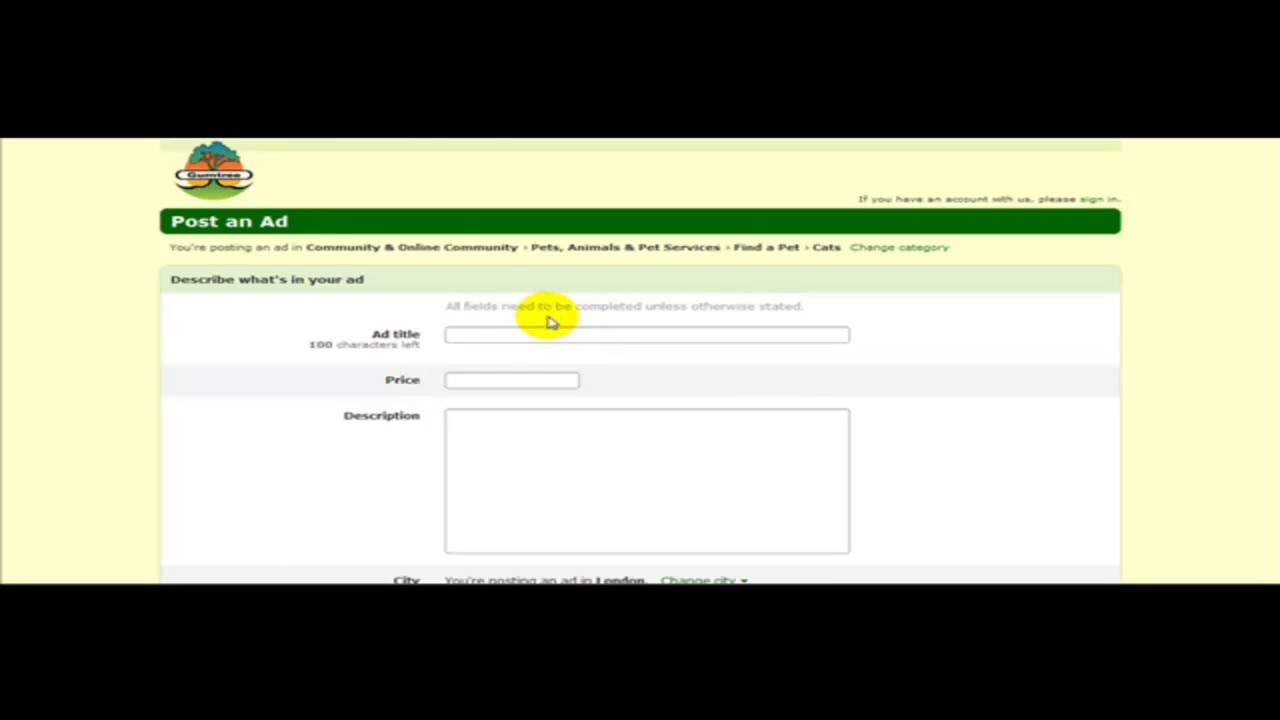
- Title the ad 'Cat for sale' and set its price to 200.00
{"action": "left_click", "coordinate": [500, 333]}
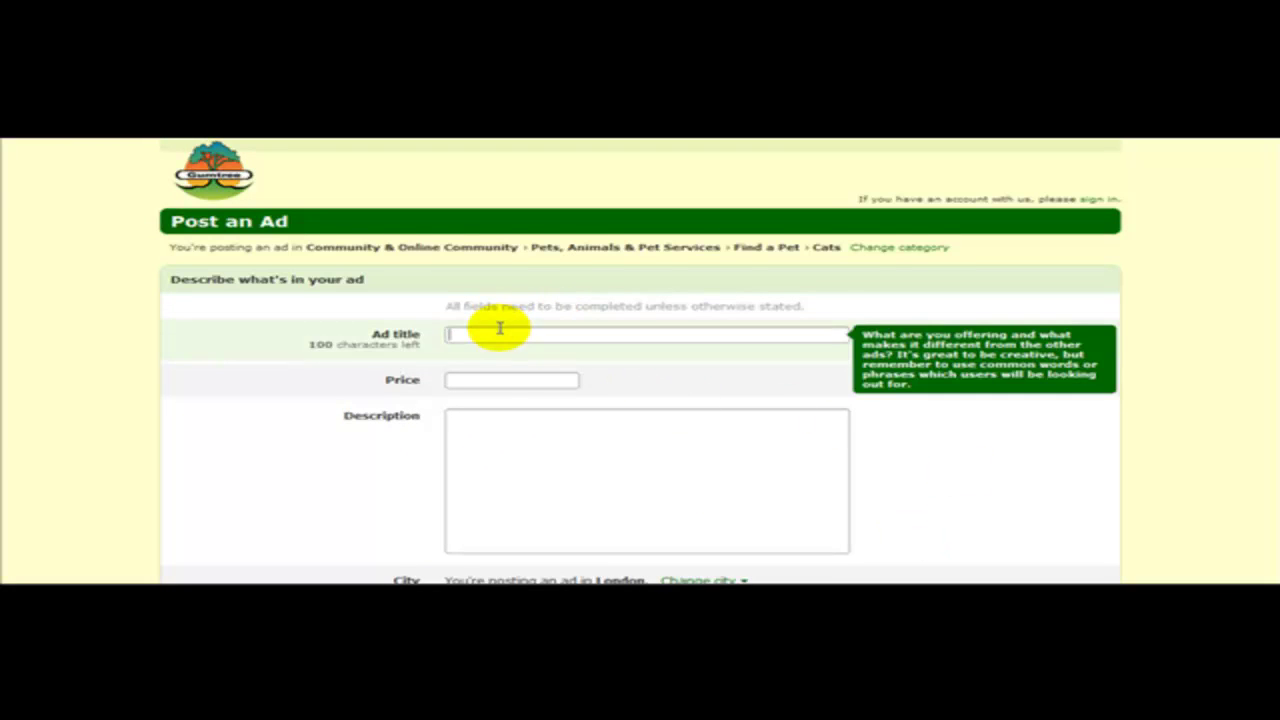
{"action": "scroll", "coordinate": [5, 250], "scroll_direction": "down", "scroll_amount": 2}
{"action": "type", "text": "Cat for sal"}
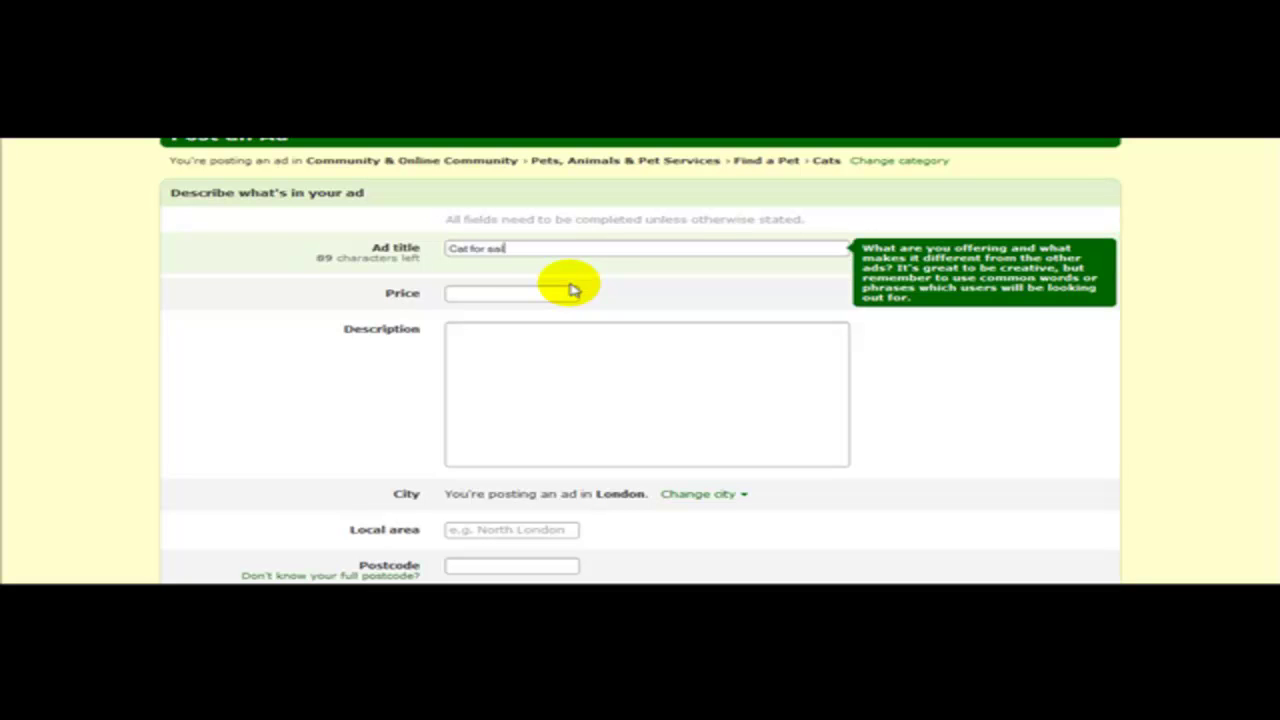
{"action": "type", "text": "e"}
{"action": "left_click", "coordinate": [541, 293]}
{"action": "type", "text": "200"}
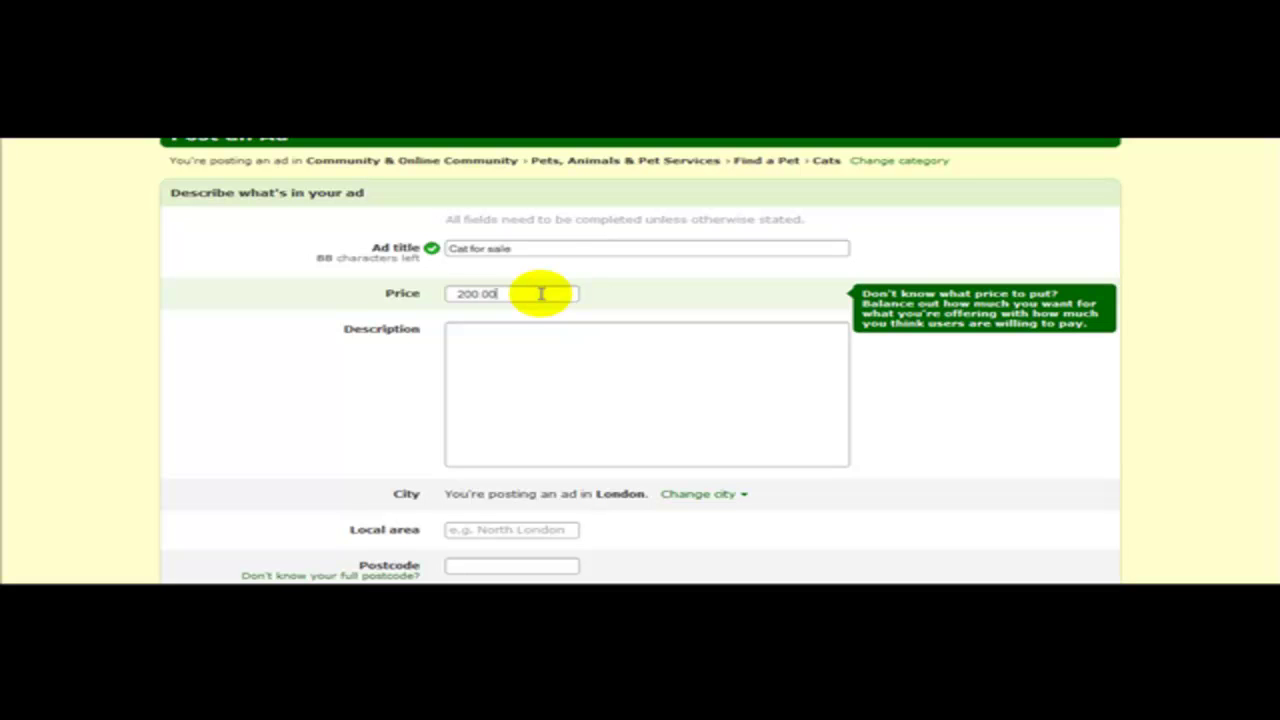
{"action": "left_click", "coordinate": [457, 293]}
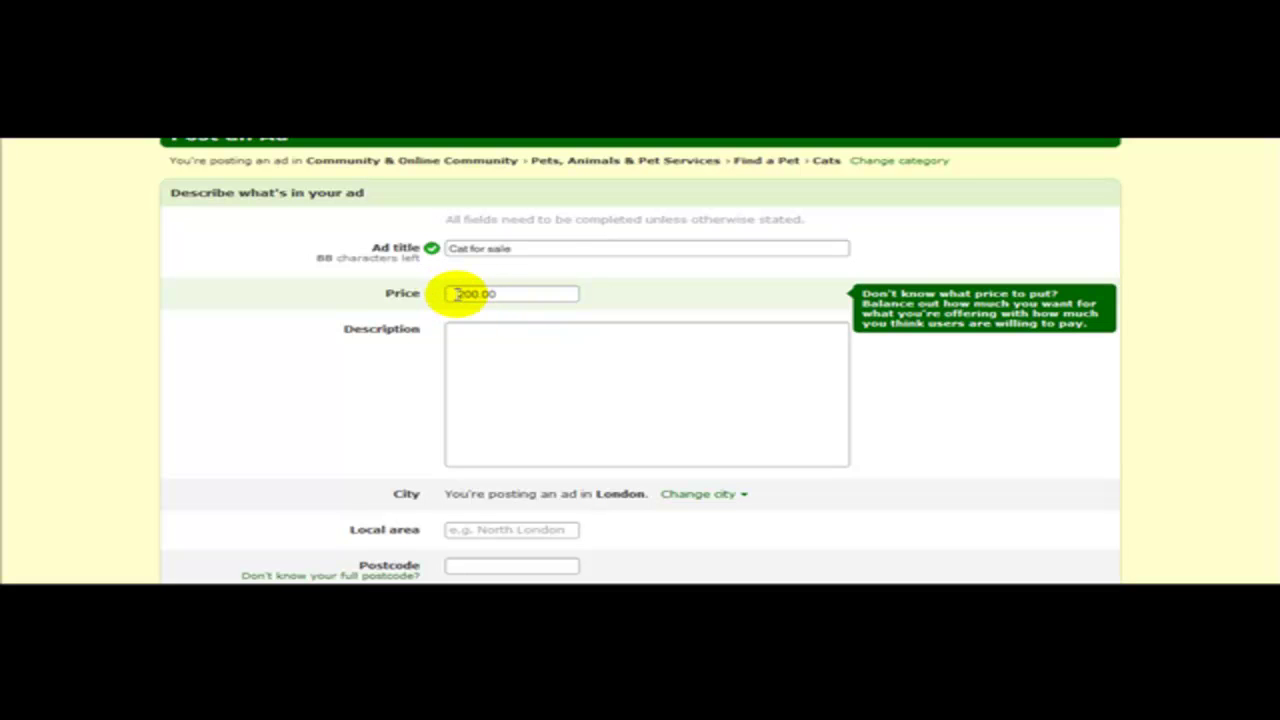
- Write the description 'Cat for sale', '2 years old', 'Comes with training manuel and videos etc'
{"action": "left_click", "coordinate": [523, 380]}
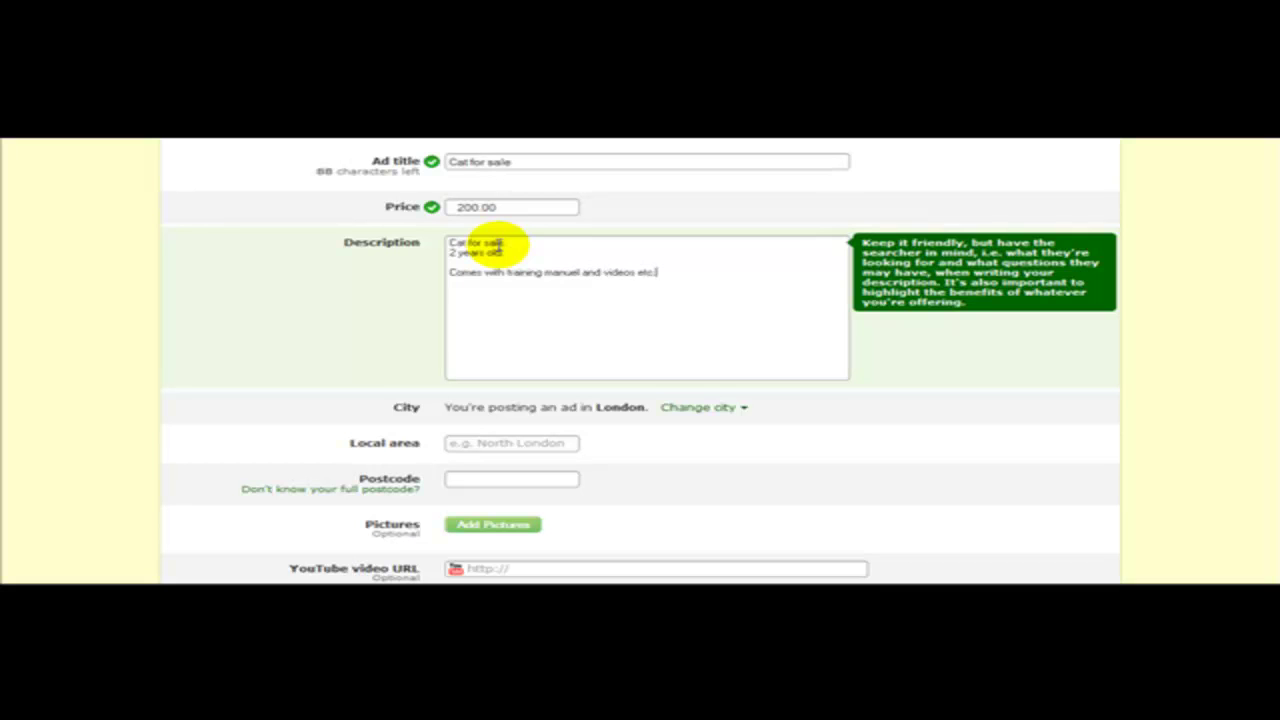
- Enter London as the local area and E17 as the postcode
{"action": "scroll", "coordinate": [457, 280], "scroll_direction": "down", "scroll_amount": 2}
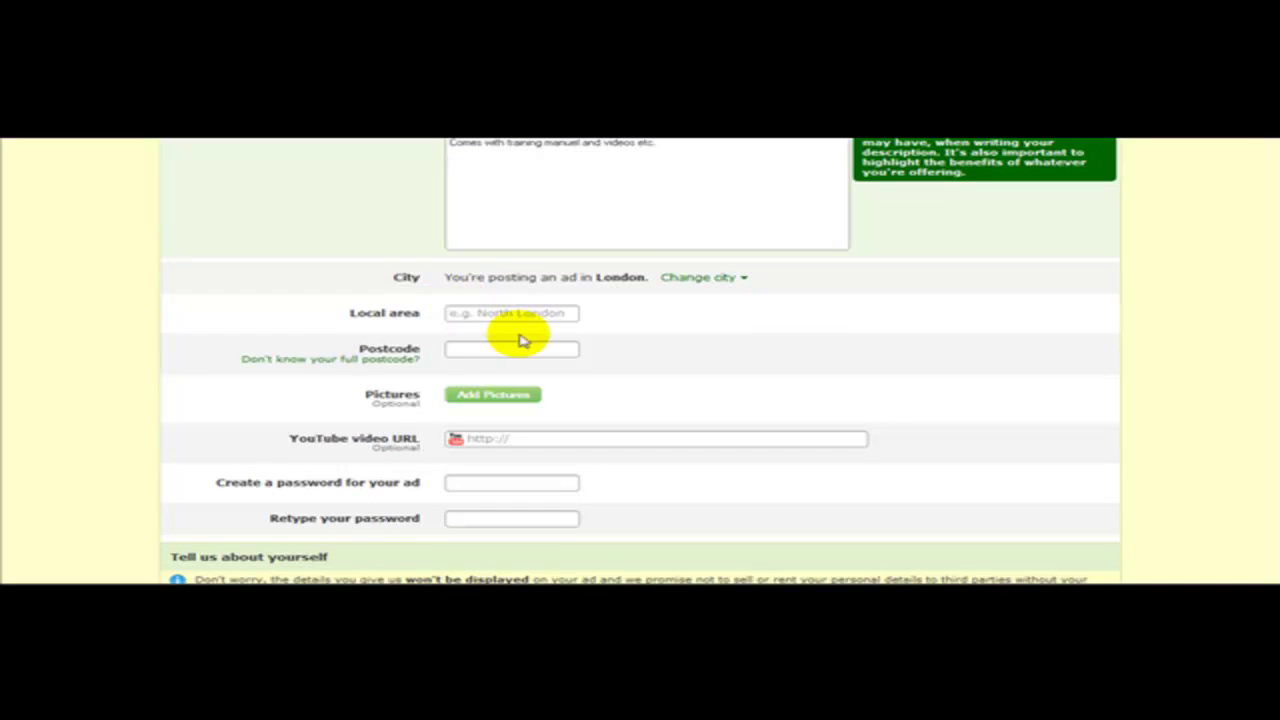
{"action": "scroll", "coordinate": [590, 185], "scroll_direction": "up", "scroll_amount": 1}
{"action": "scroll", "coordinate": [570, 340], "scroll_direction": "down", "scroll_amount": 1}
{"action": "left_click", "coordinate": [511, 316]}
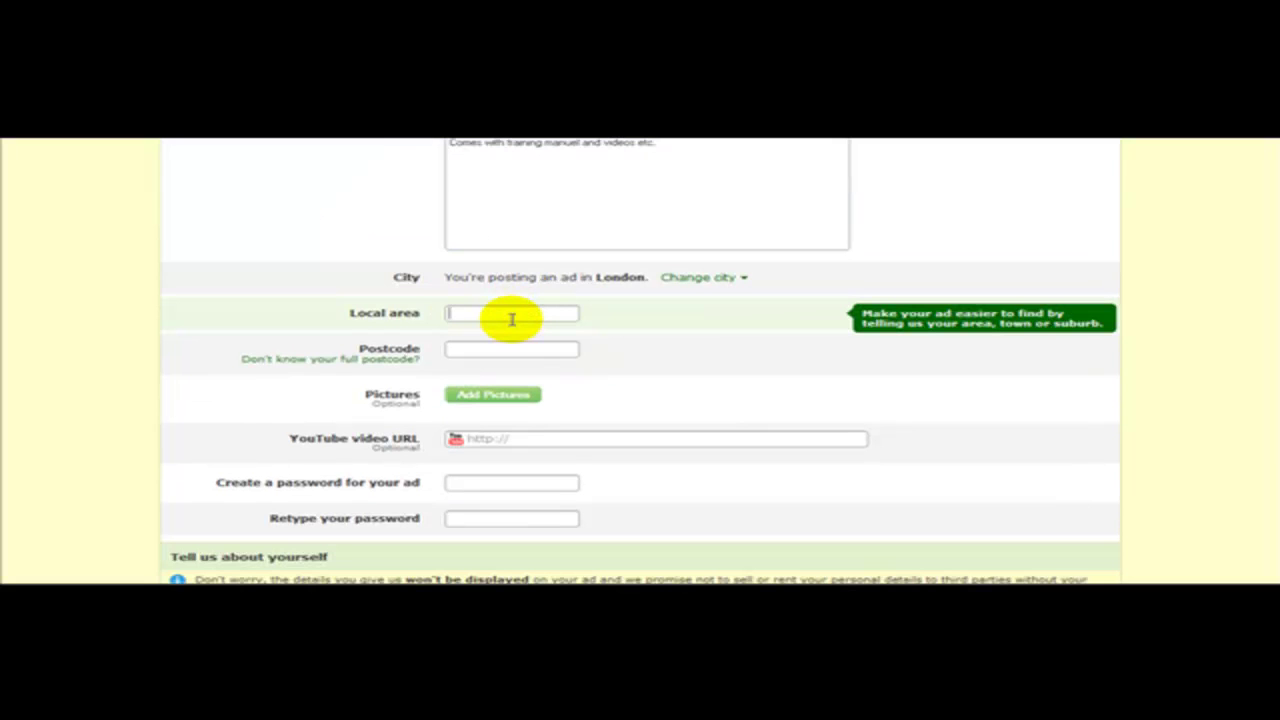
{"action": "type", "text": "London"}
{"action": "scroll", "coordinate": [511, 330], "scroll_direction": "up", "scroll_amount": 1}
{"action": "left_click", "coordinate": [508, 397]}
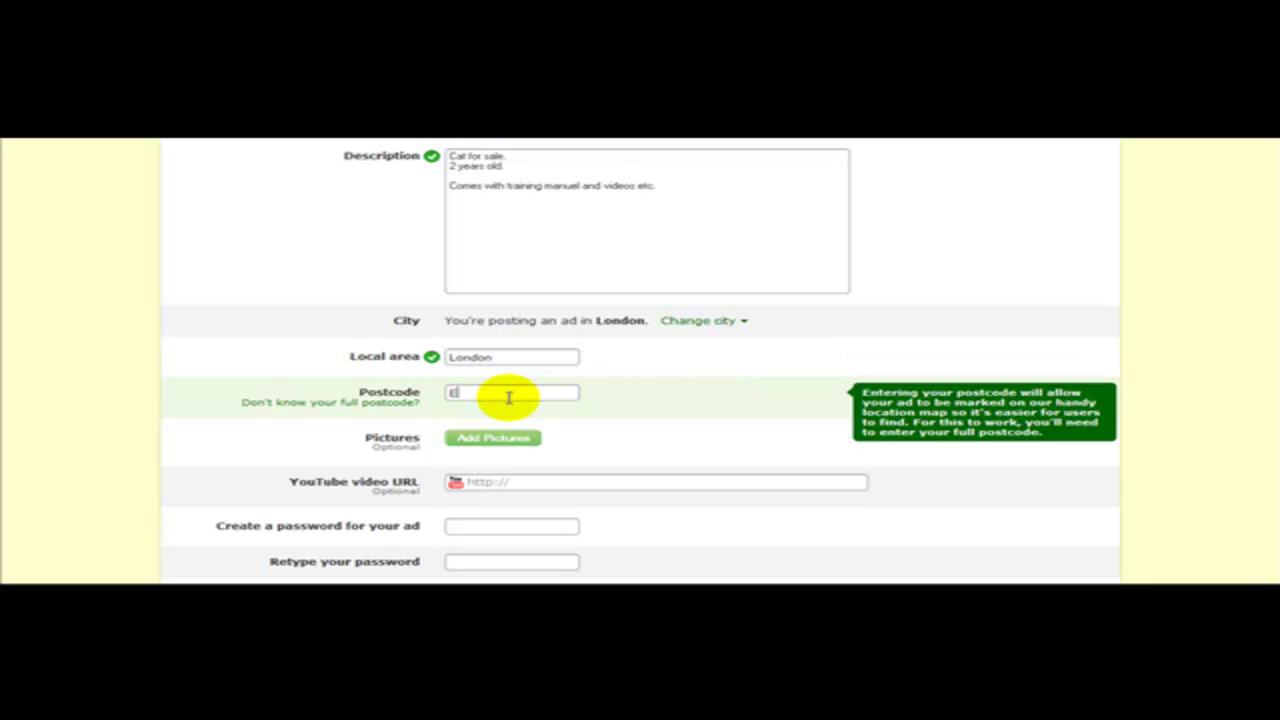
{"action": "scroll", "coordinate": [508, 397], "scroll_direction": "down", "scroll_amount": 1}
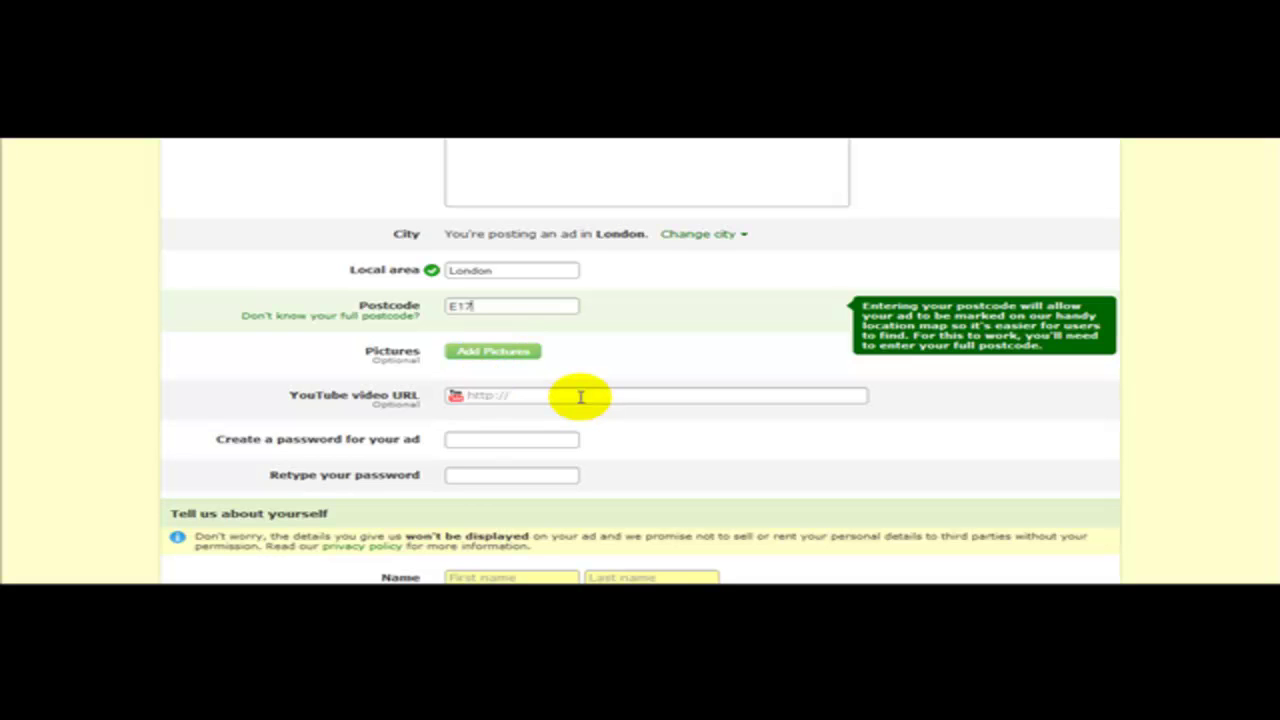
- Fill in the ad password and its confirmation, then the seller's first name field
{"action": "left_click", "coordinate": [502, 446]}
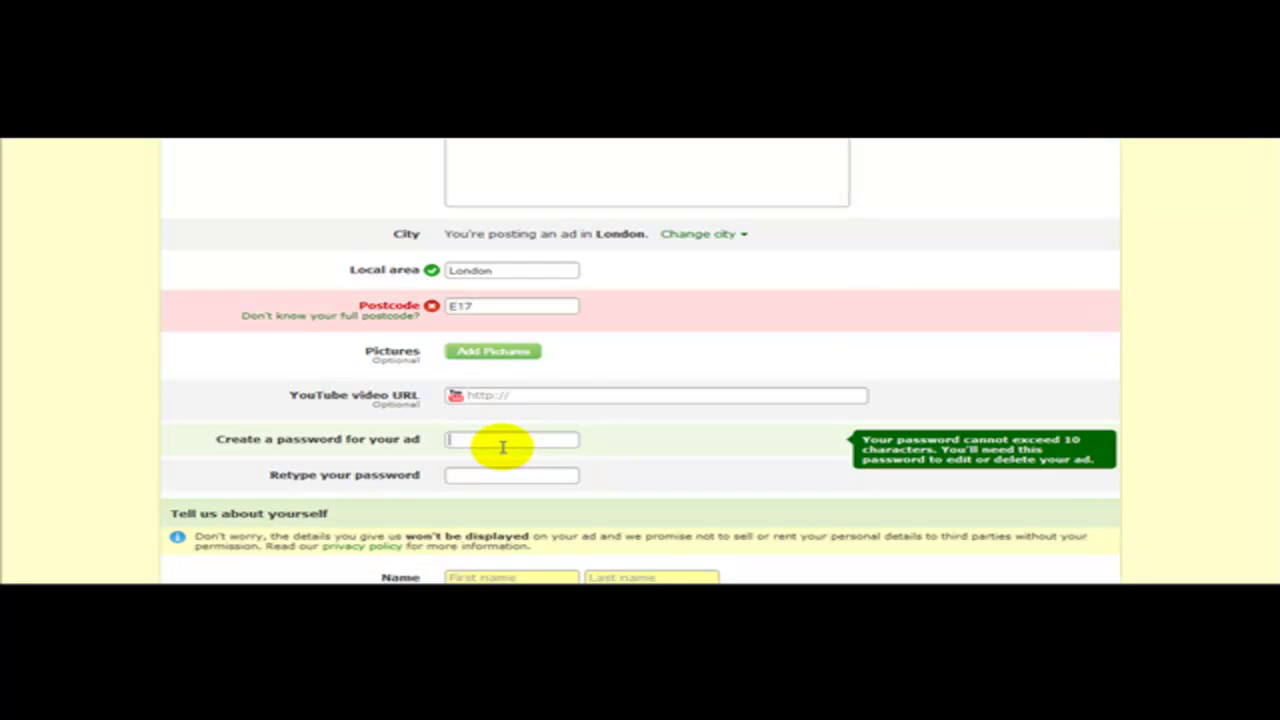
{"action": "left_click", "coordinate": [491, 469]}
{"action": "scroll", "coordinate": [488, 455], "scroll_direction": "down", "scroll_amount": 1}
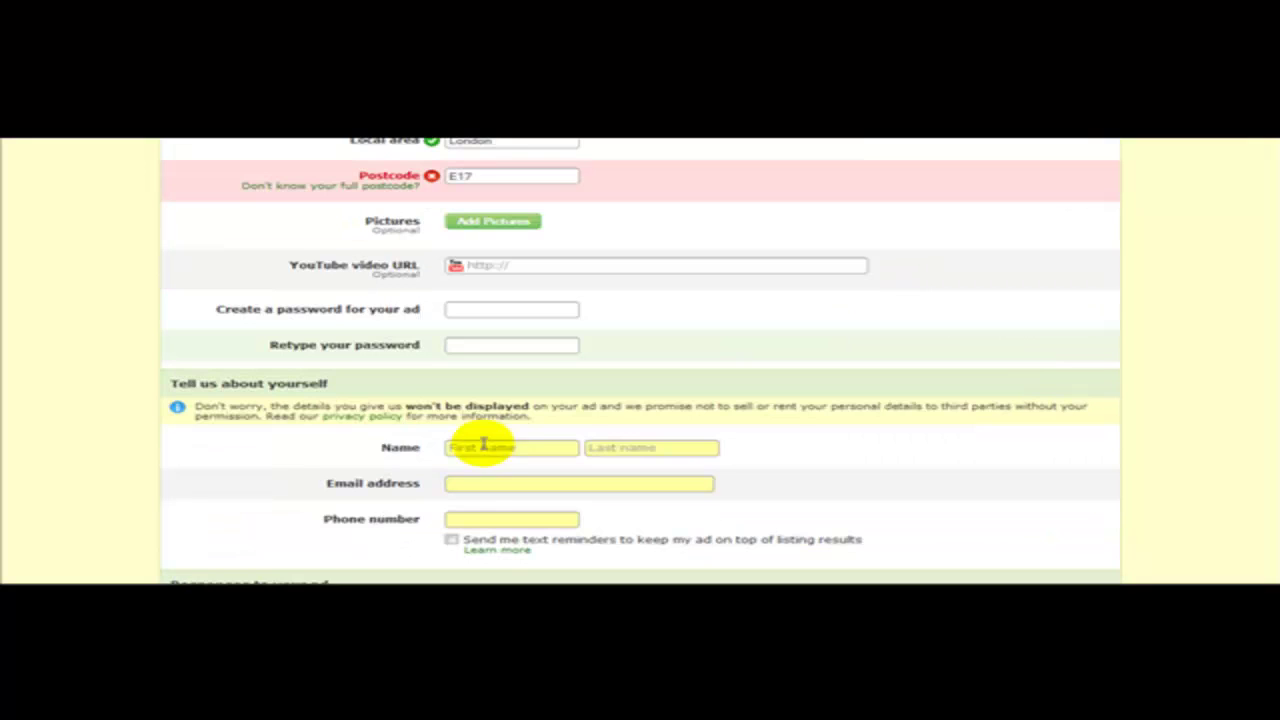
{"action": "scroll", "coordinate": [467, 388], "scroll_direction": "down", "scroll_amount": 1}
{"action": "left_click", "coordinate": [491, 318]}
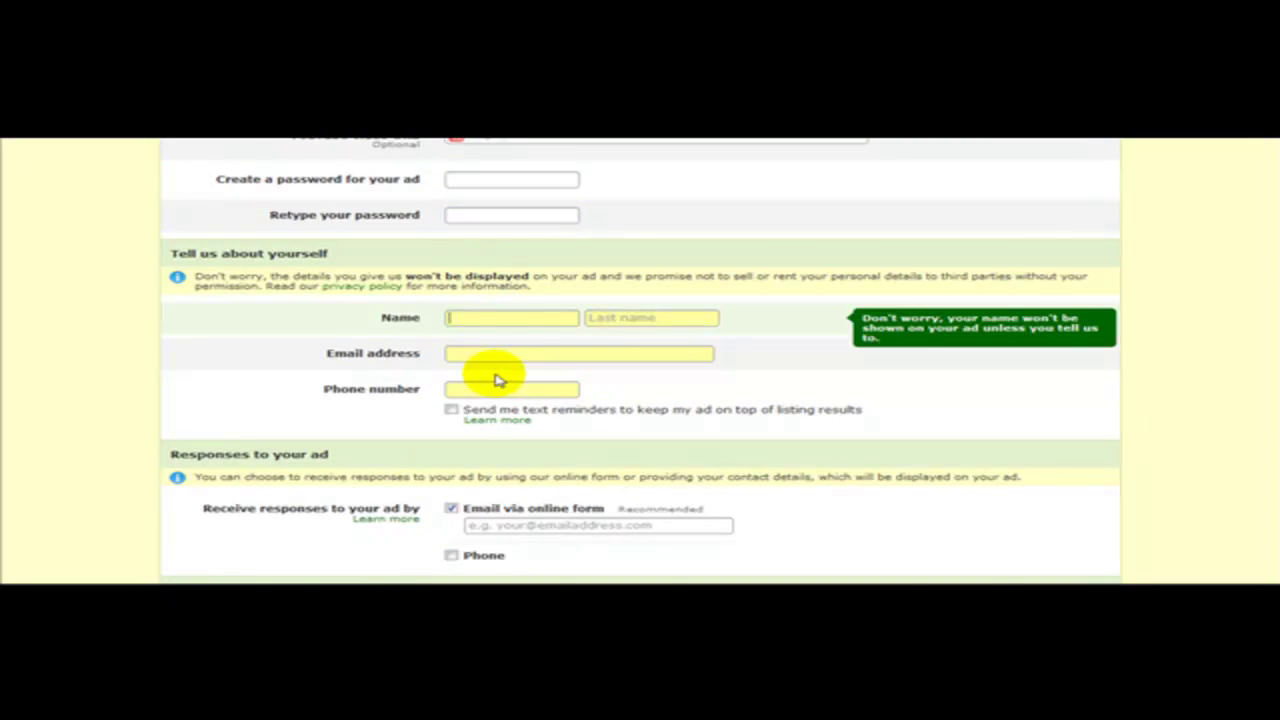
{"action": "scroll", "coordinate": [492, 400], "scroll_direction": "down", "scroll_amount": 1}
- Under Make your ad stand out, choose 'No thanks - maybe next time' instead of 3 days featured
{"action": "scroll", "coordinate": [494, 436], "scroll_direction": "down", "scroll_amount": 1}
{"action": "scroll", "coordinate": [491, 434], "scroll_direction": "down", "scroll_amount": 1}
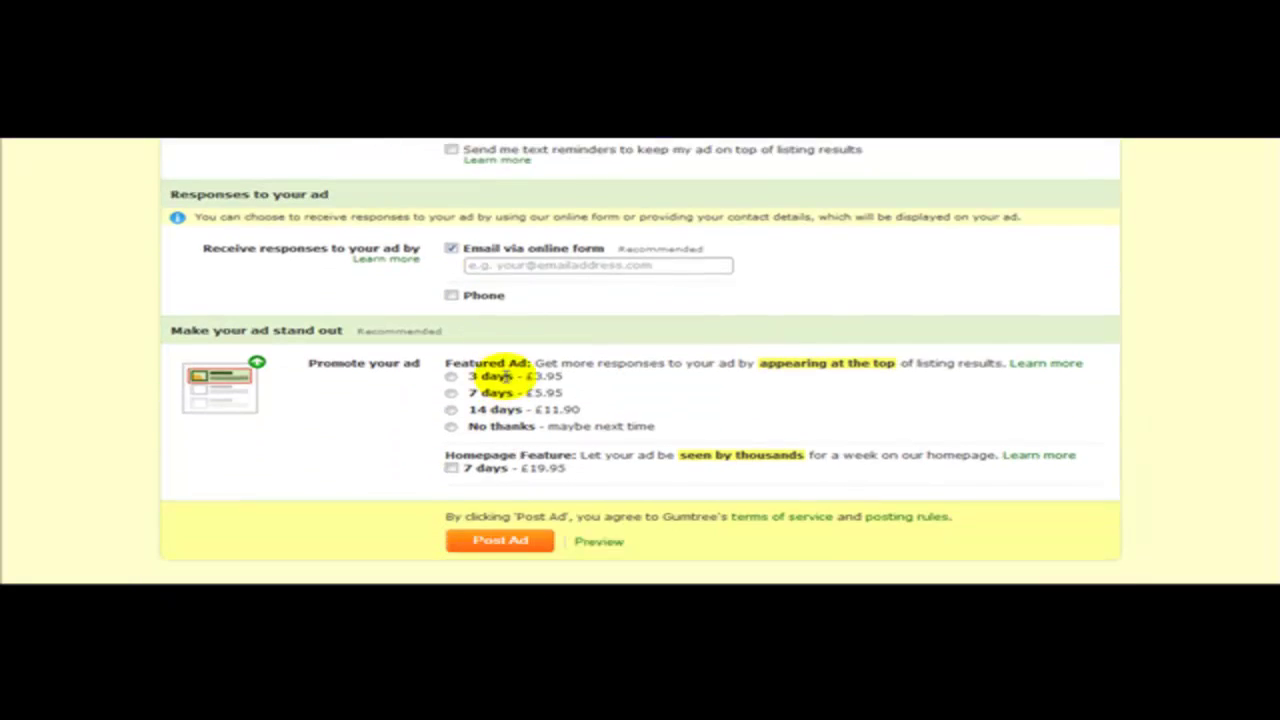
{"action": "scroll", "coordinate": [497, 330], "scroll_direction": "down", "scroll_amount": 1}
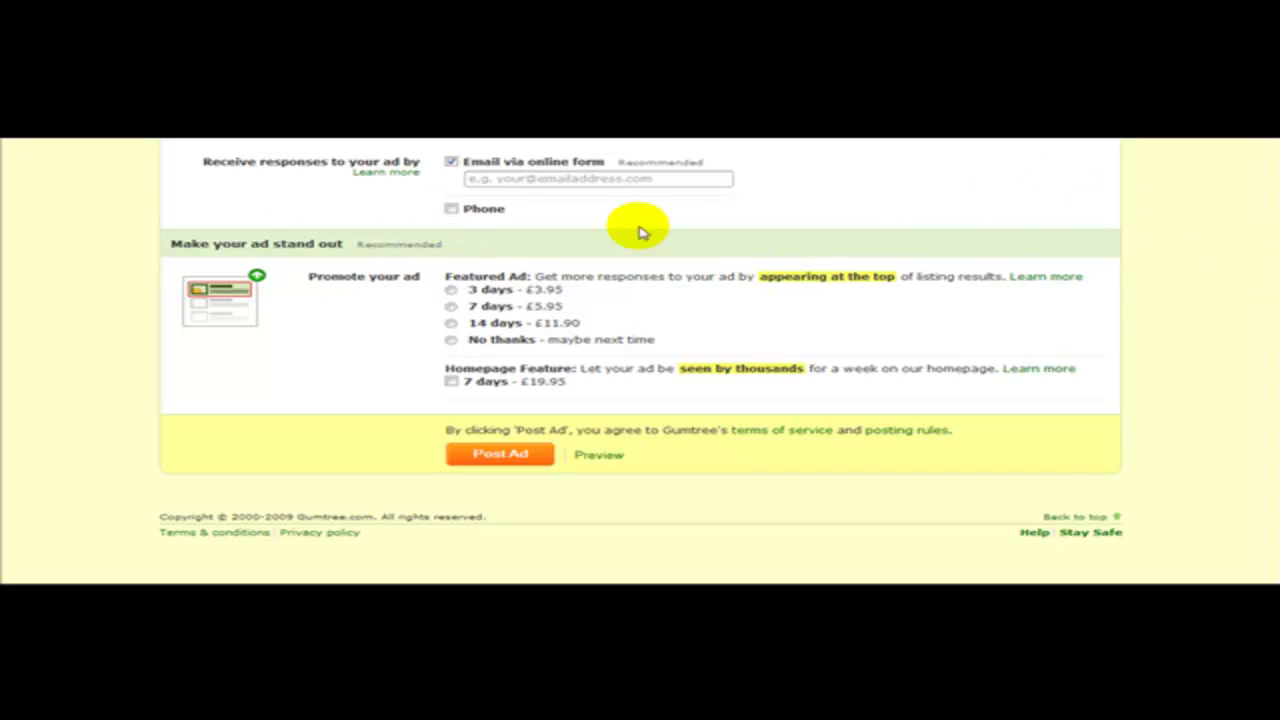
{"action": "left_click", "coordinate": [452, 291]}
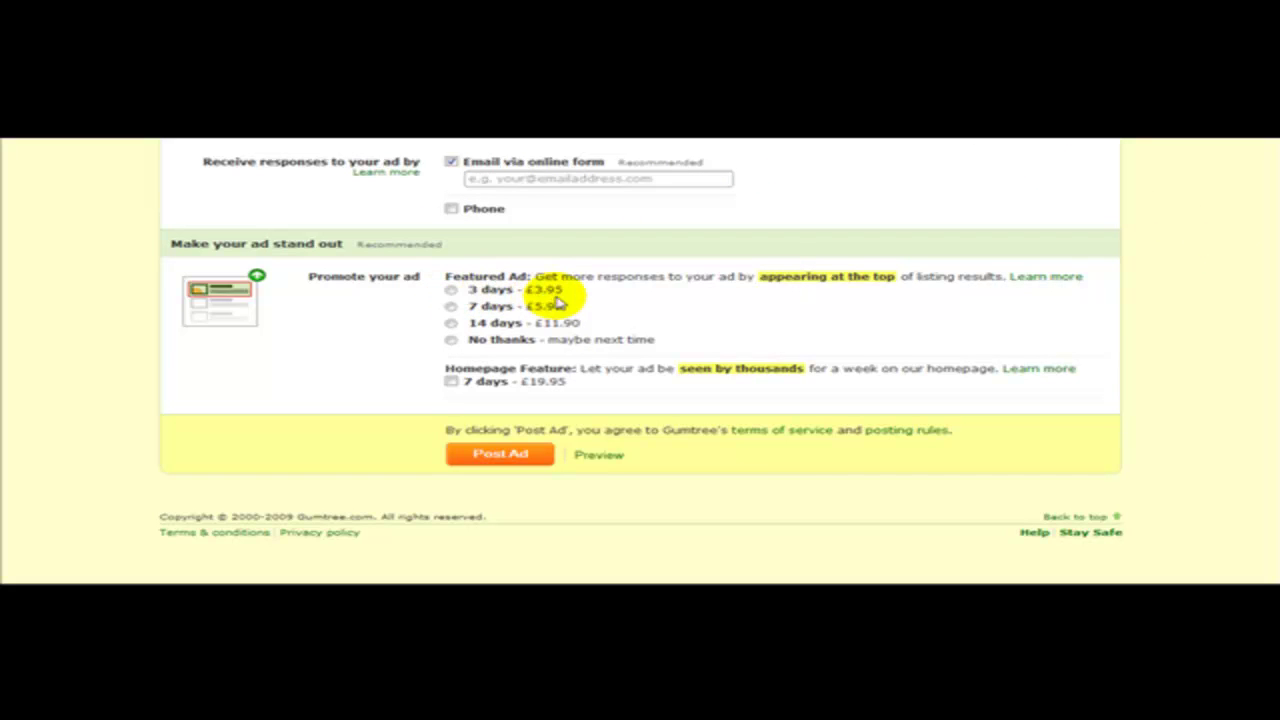
{"action": "left_click", "coordinate": [451, 341]}
{"action": "left_click", "coordinate": [452, 341]}
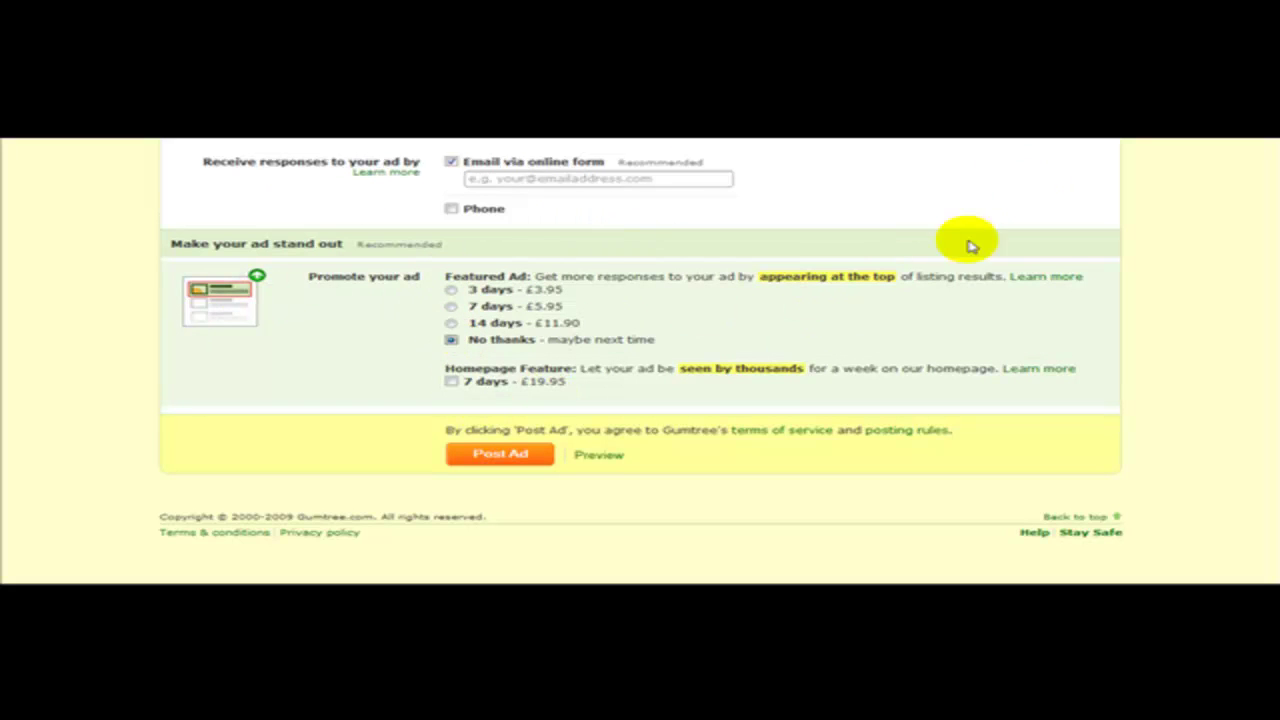
{"action": "scroll", "coordinate": [470, 230], "scroll_direction": "up", "scroll_amount": 3}
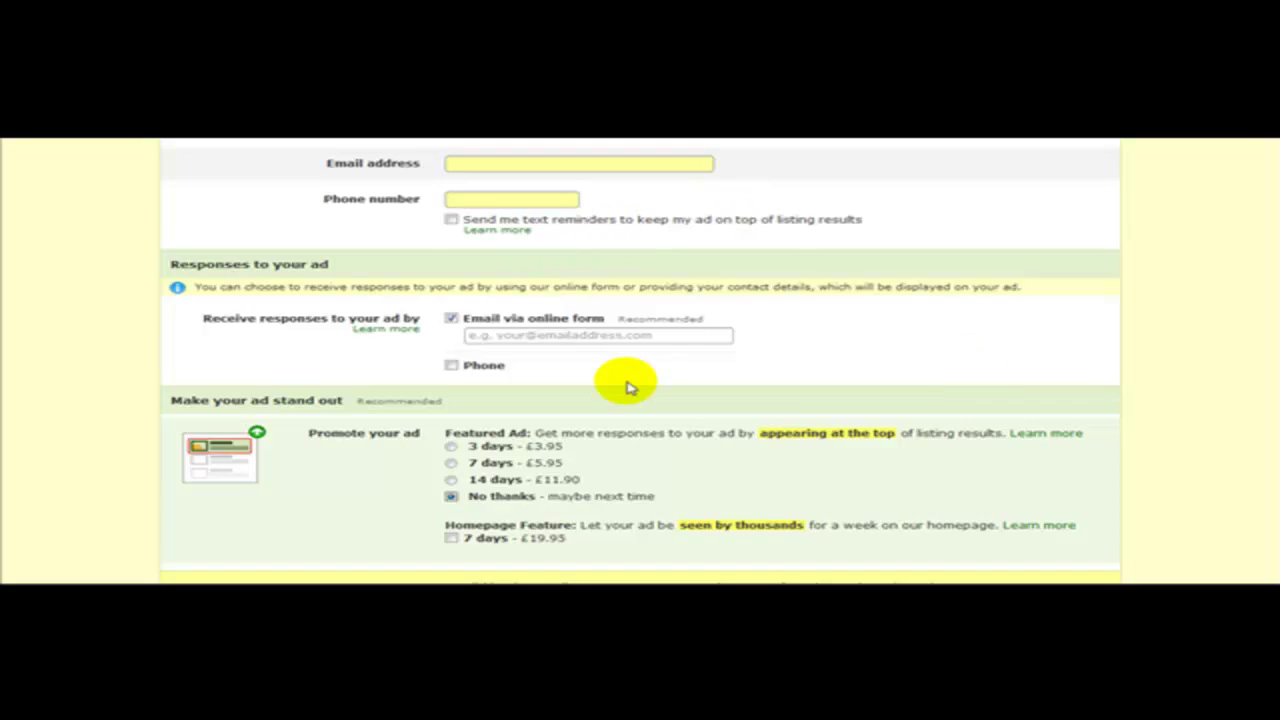
{"action": "scroll", "coordinate": [629, 386], "scroll_direction": "down", "scroll_amount": 3}
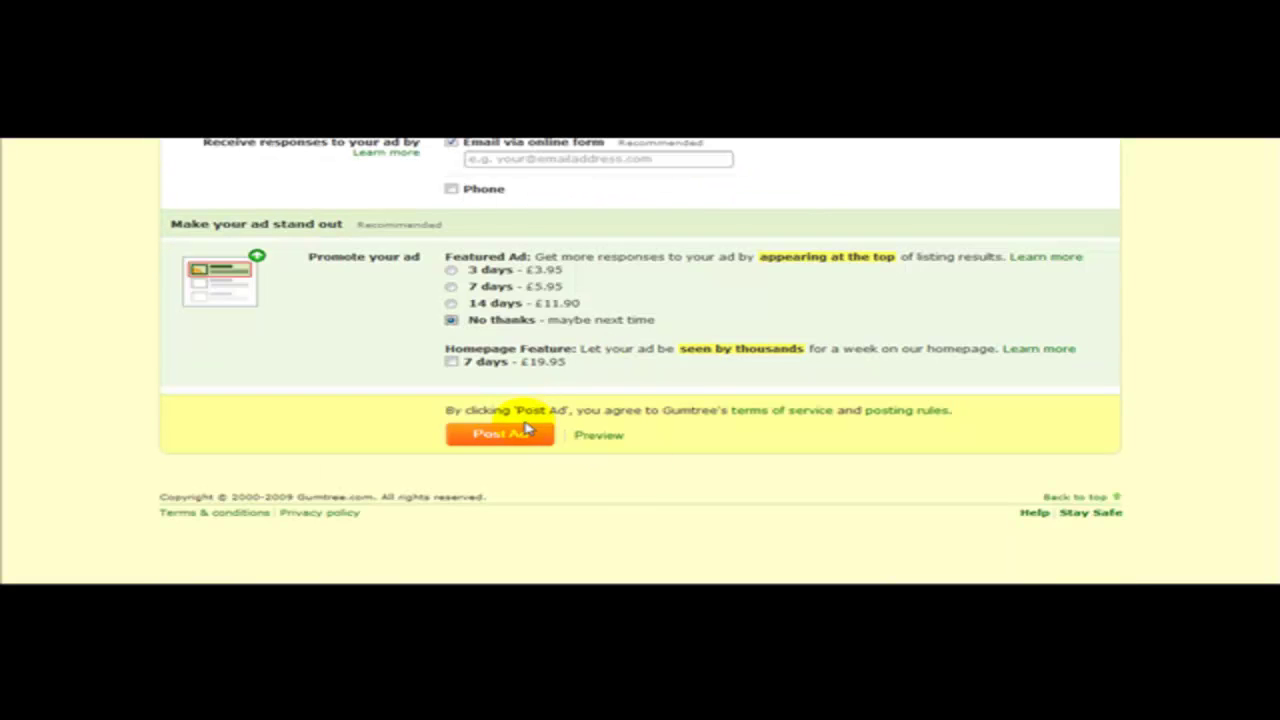
- Post the cat ad and check the reloaded form's red Postcode error for E17
{"action": "left_click", "coordinate": [527, 428]}
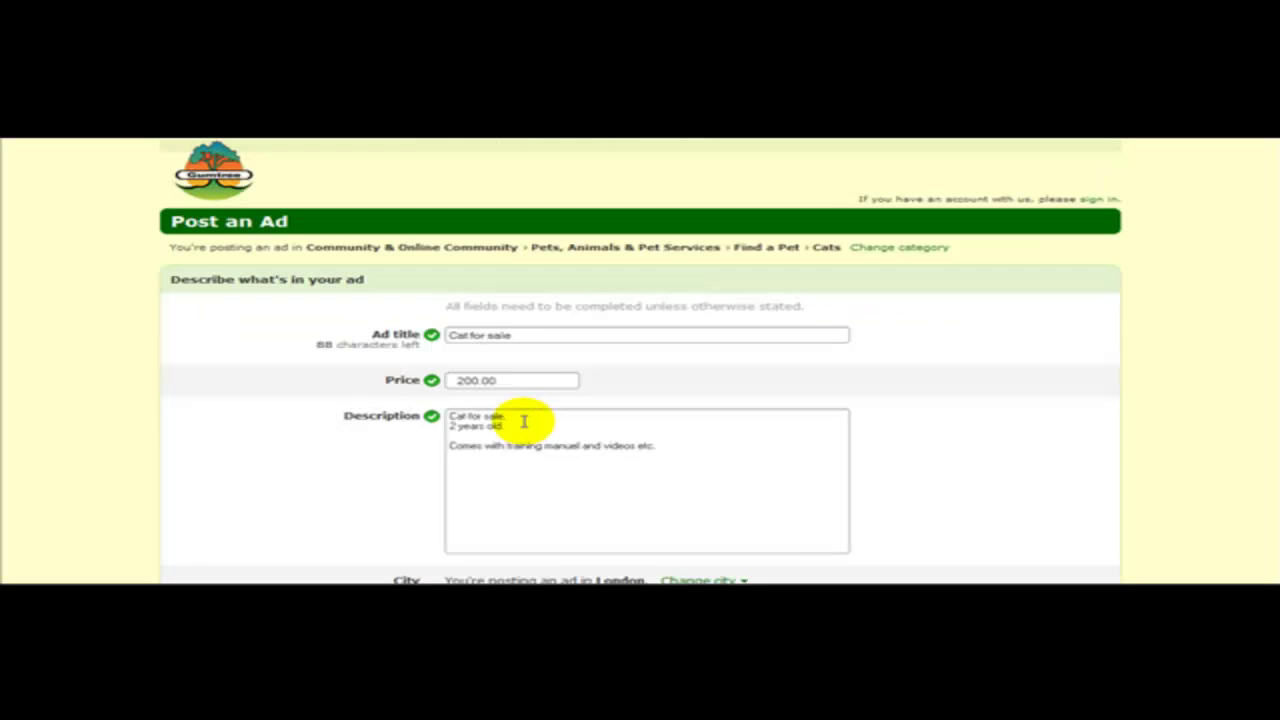
{"action": "scroll", "coordinate": [903, 454], "scroll_direction": "down", "scroll_amount": 1}
{"action": "scroll", "coordinate": [970, 374], "scroll_direction": "down", "scroll_amount": 3}
{"action": "scroll", "coordinate": [970, 374], "scroll_direction": "down", "scroll_amount": 2}
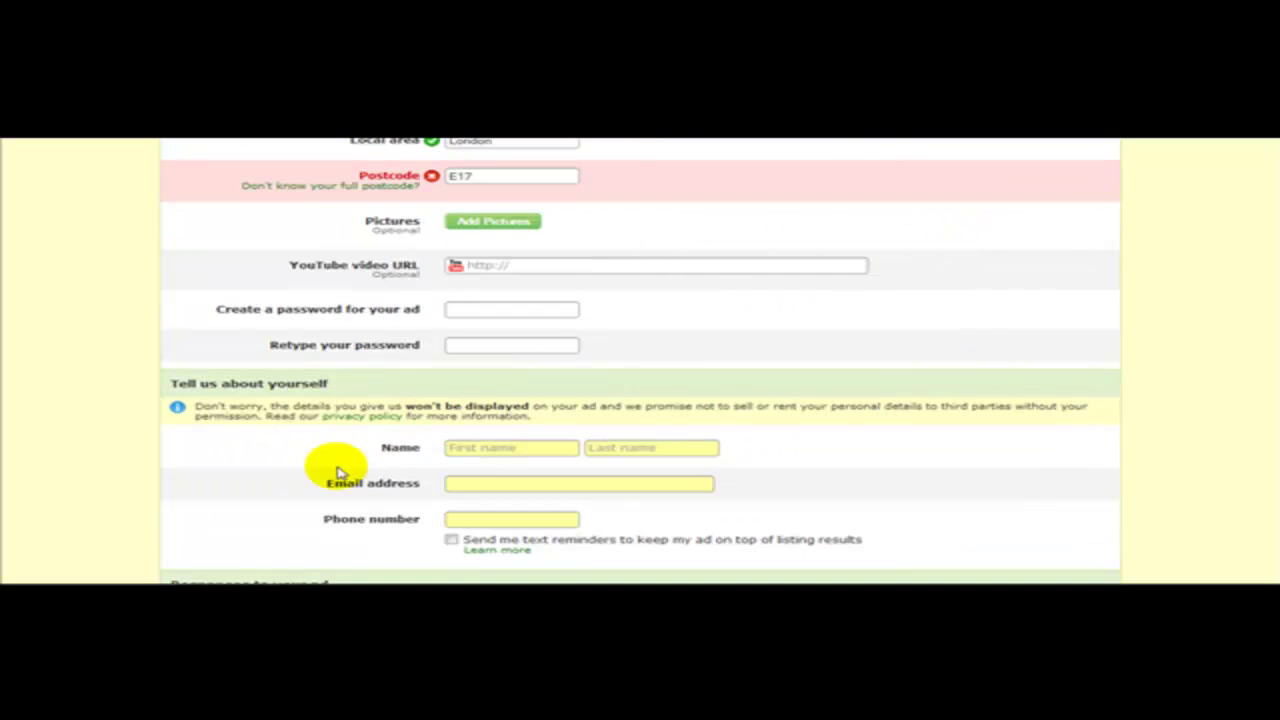
{"action": "scroll", "coordinate": [1108, 300], "scroll_direction": "down", "scroll_amount": 2}
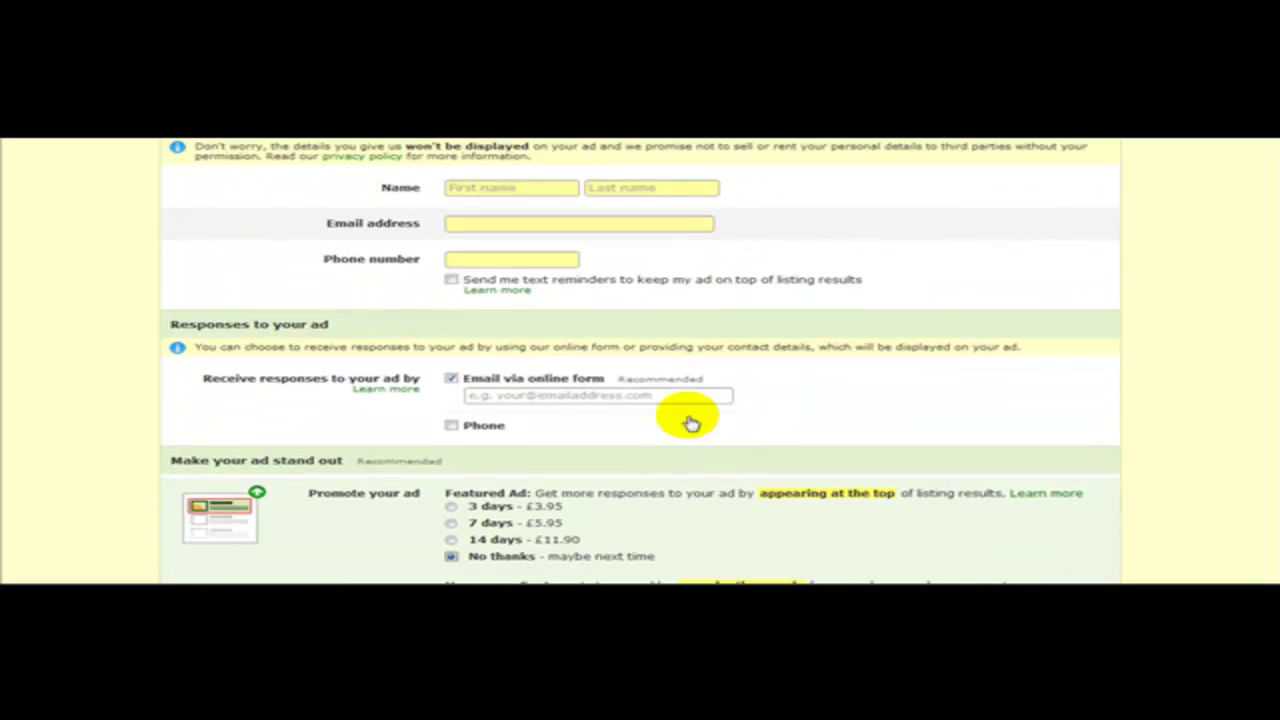
{"action": "scroll", "coordinate": [520, 520], "scroll_direction": "down", "scroll_amount": 3}
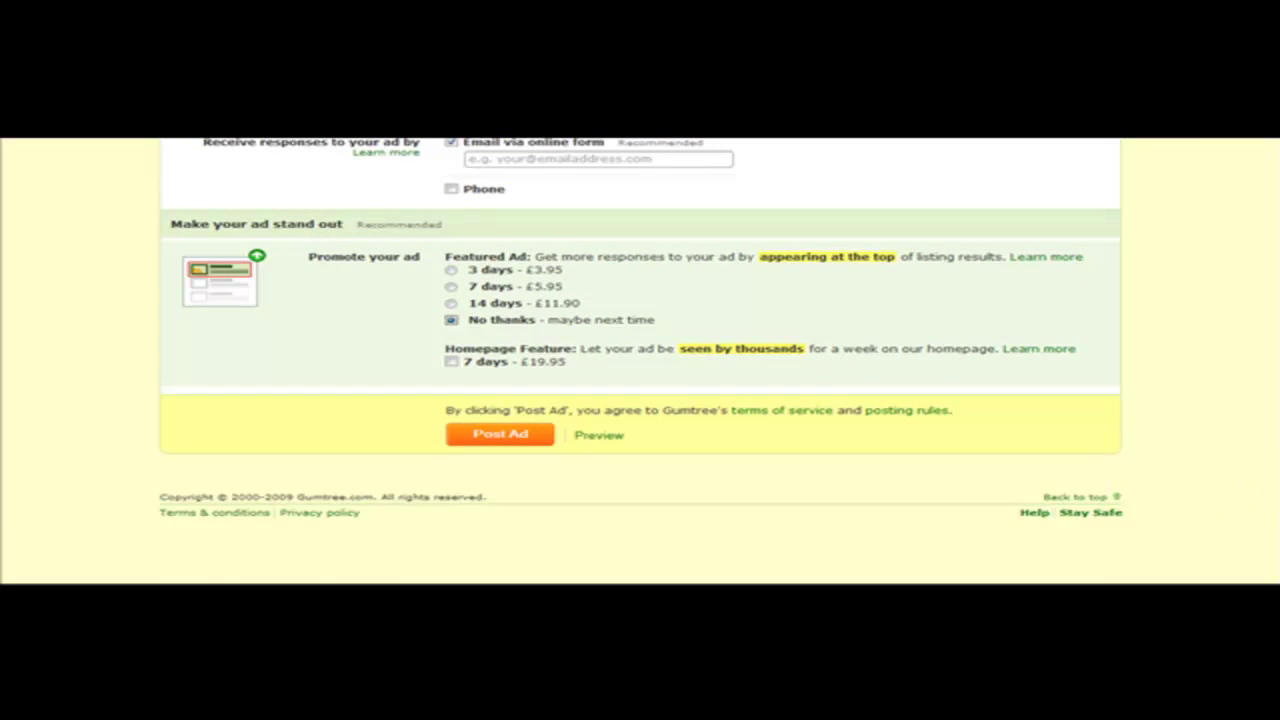
{"action": "scroll", "coordinate": [1270, 517], "scroll_direction": "up", "scroll_amount": 5}
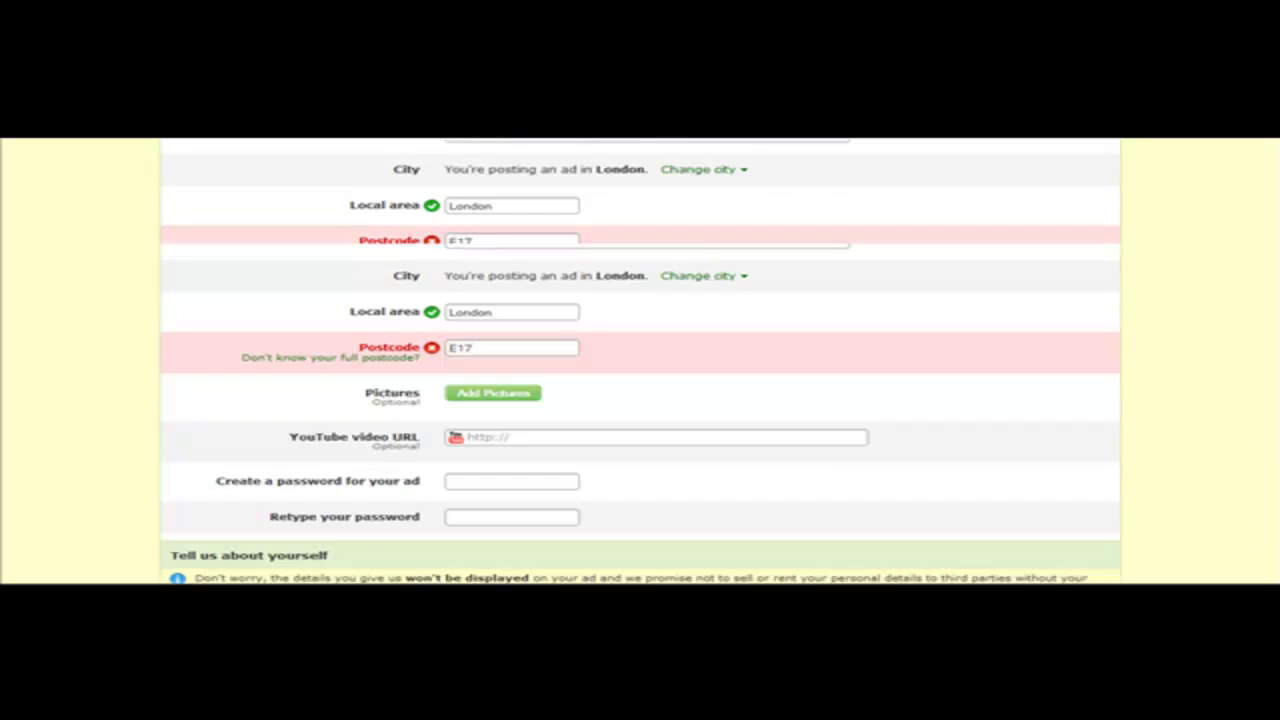
{"action": "scroll", "coordinate": [1270, 517], "scroll_direction": "up", "scroll_amount": 5}
- Return to the London homepage via the Gumtree logo and browse its category listings
{"action": "left_click", "coordinate": [192, 184]}
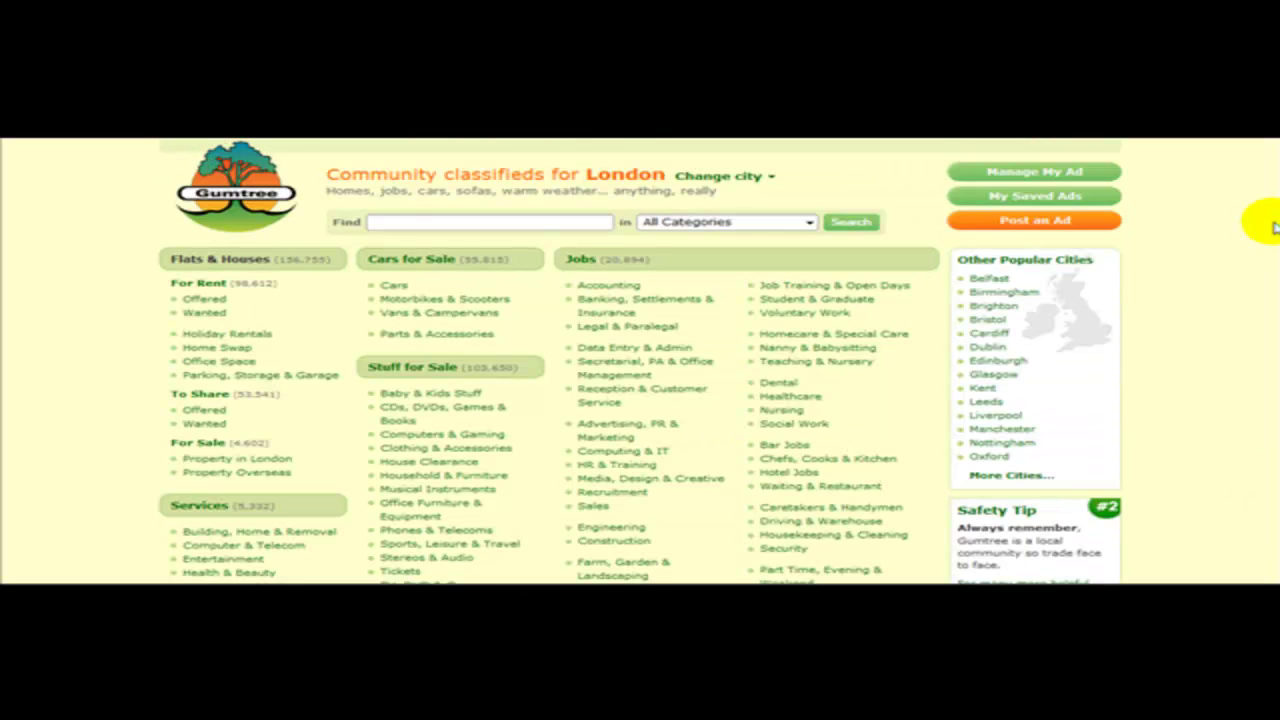
{"action": "scroll", "coordinate": [615, 255], "scroll_direction": "down", "scroll_amount": 1}
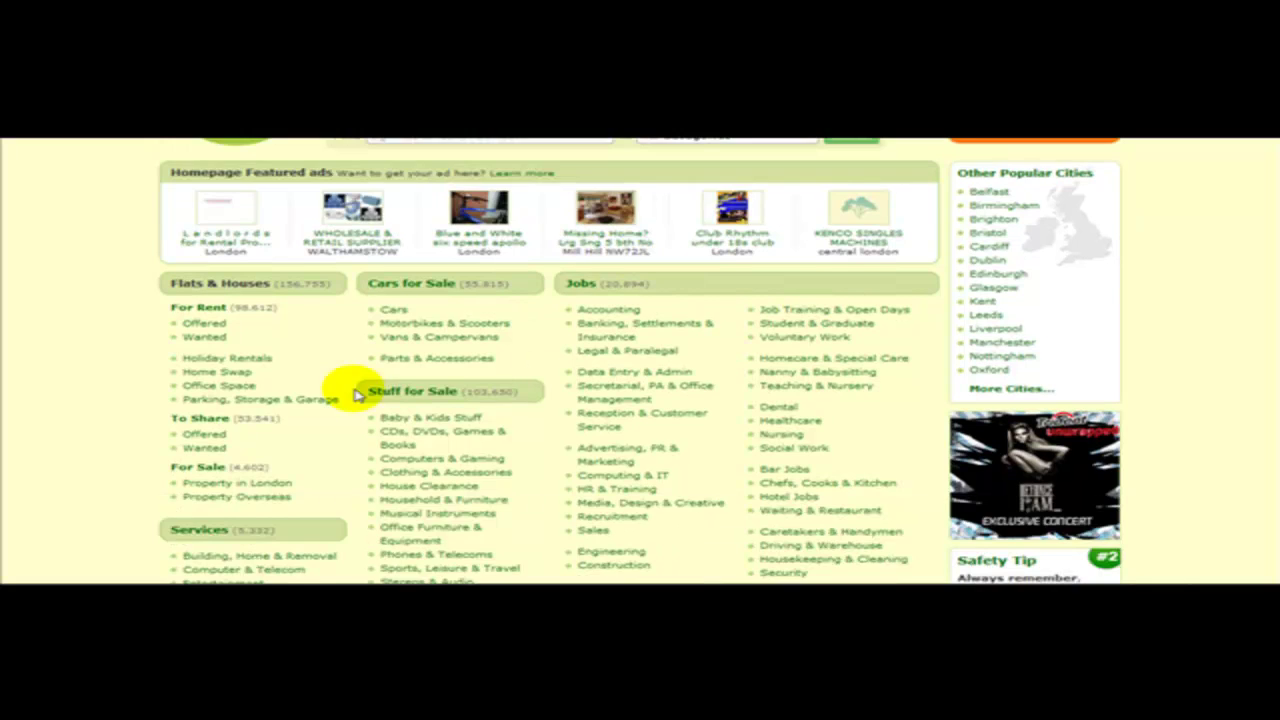
{"action": "scroll", "coordinate": [3, 370], "scroll_direction": "down", "scroll_amount": 1}
{"action": "scroll", "coordinate": [114, 314], "scroll_direction": "down", "scroll_amount": 1}
{"action": "scroll", "coordinate": [391, 320], "scroll_direction": "down", "scroll_amount": 2}
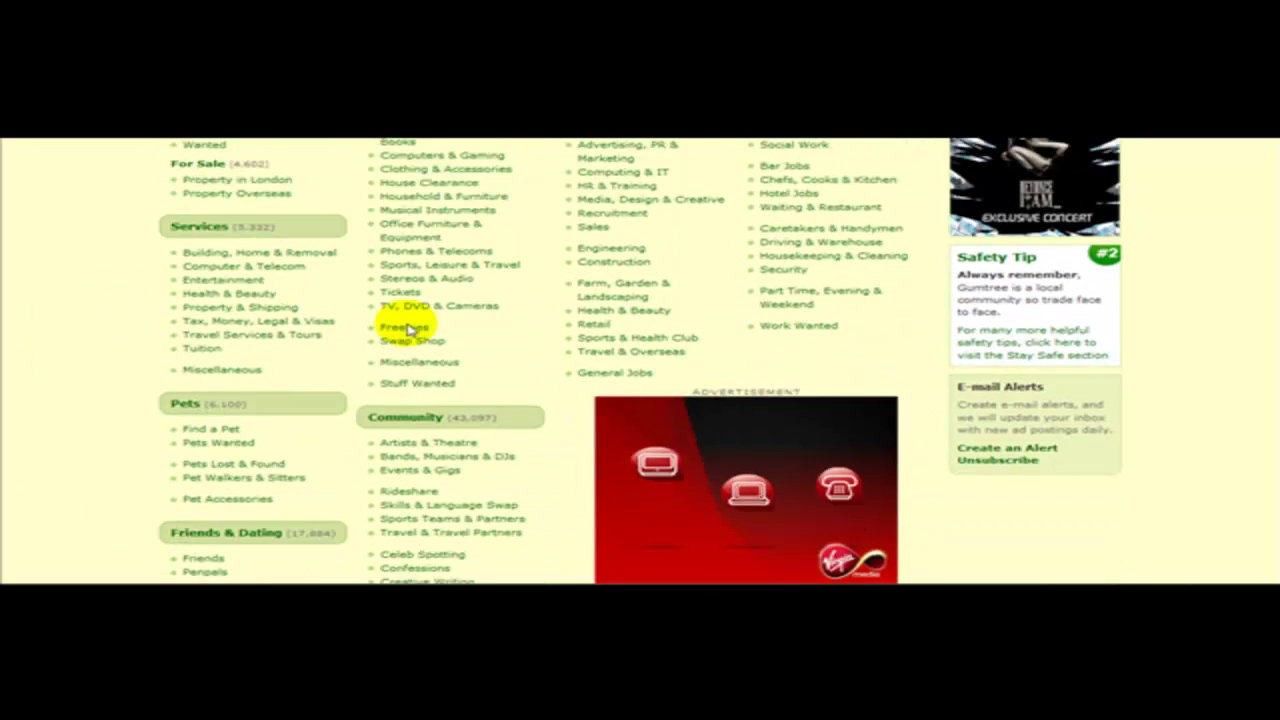
{"action": "scroll", "coordinate": [389, 309], "scroll_direction": "down", "scroll_amount": 1}
{"action": "scroll", "coordinate": [272, 382], "scroll_direction": "down", "scroll_amount": 1}
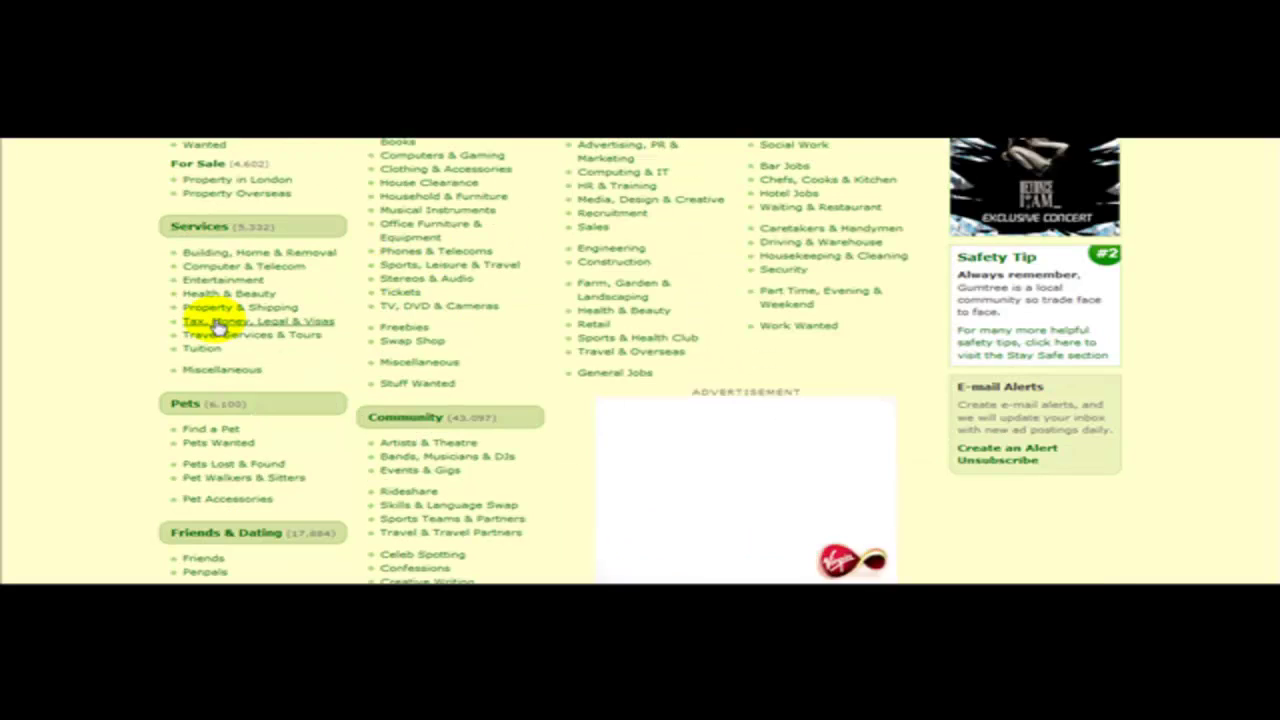
{"action": "scroll", "coordinate": [186, 354], "scroll_direction": "up", "scroll_amount": 2}
{"action": "scroll", "coordinate": [429, 246], "scroll_direction": "up", "scroll_amount": 3}
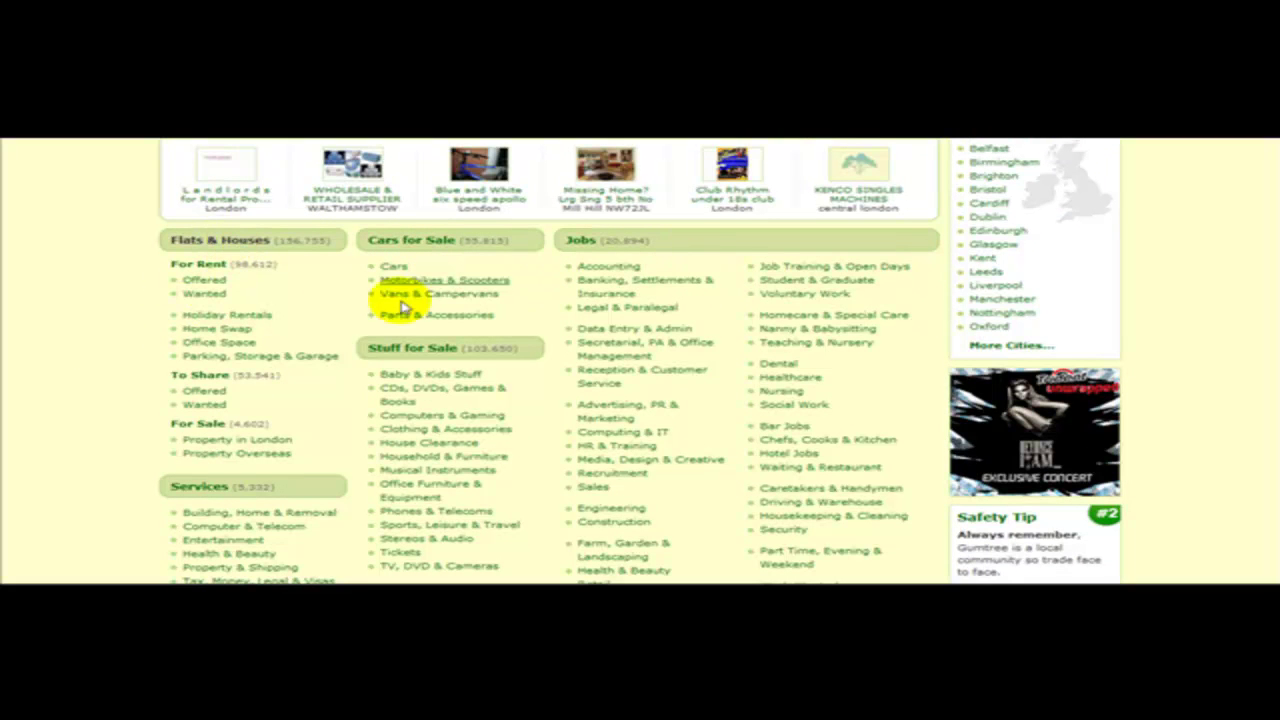
{"action": "scroll", "coordinate": [690, 337], "scroll_direction": "up", "scroll_amount": 2}
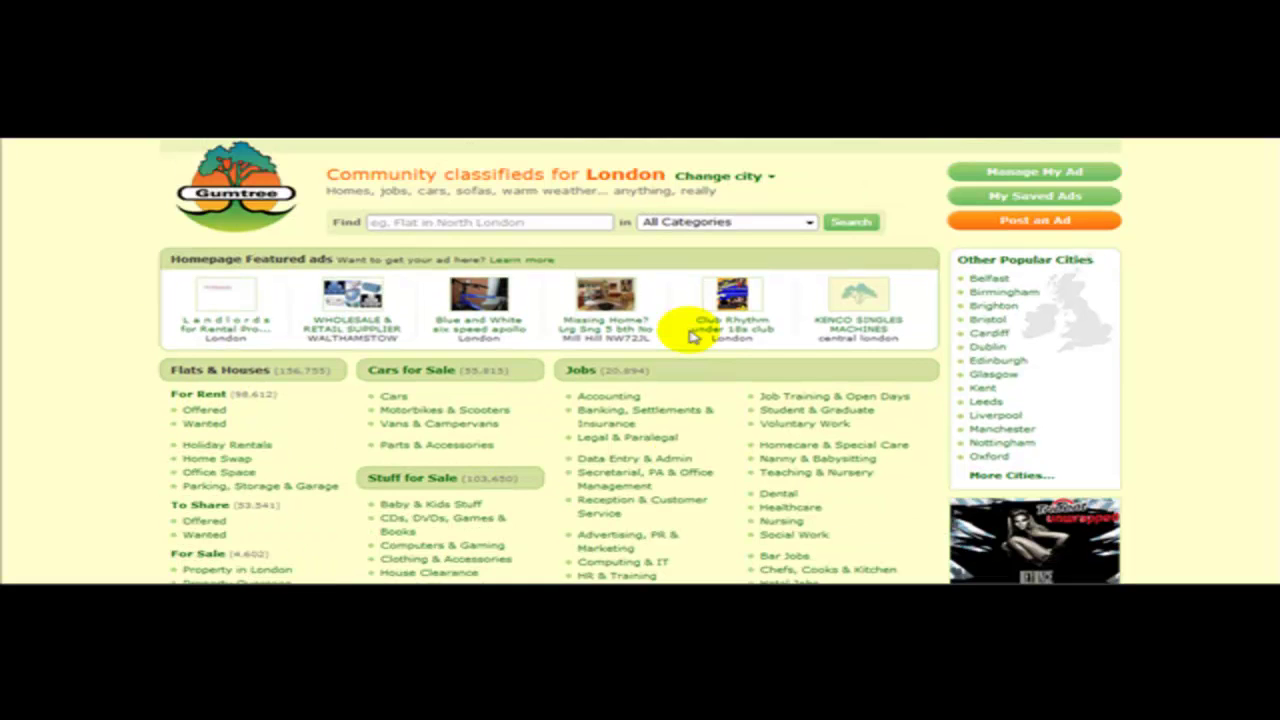